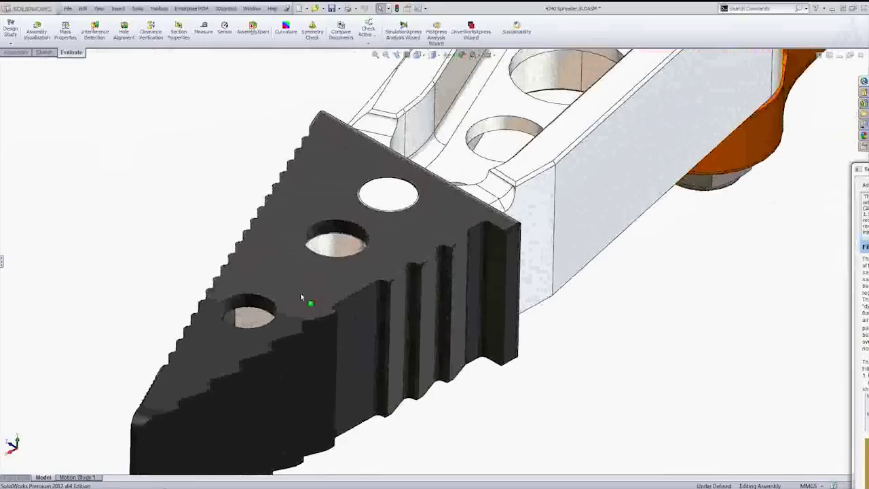
# - Switch from the spreader assembly to the Tip2 part, open its plastics flow results and play the Fill Time animation
pyautogui.click(302, 293)
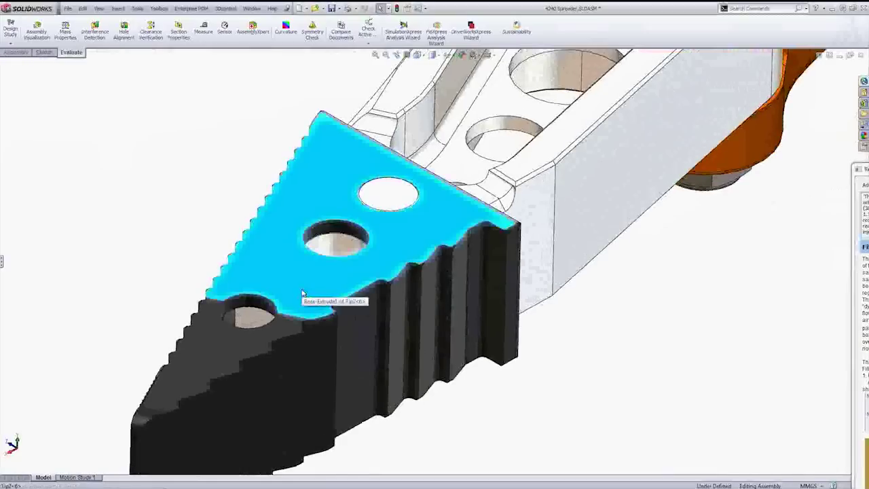
pyautogui.hotkey('ctrl', 'Tab')
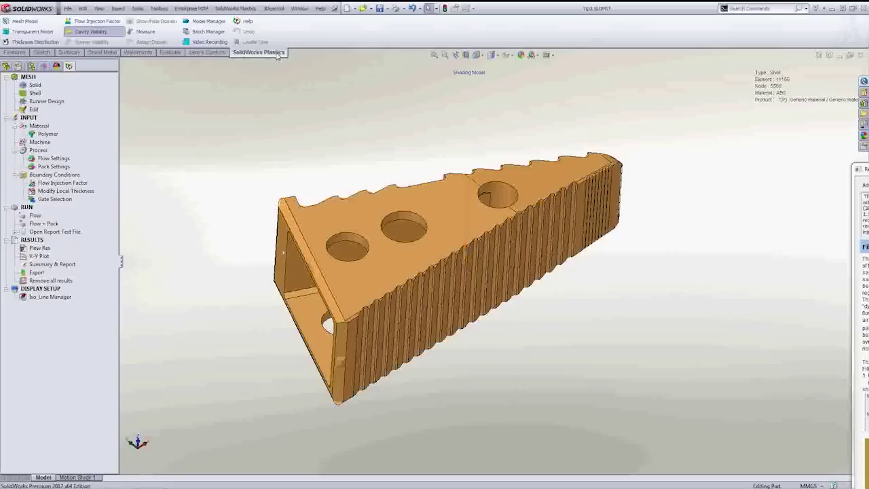
pyautogui.doubleClick(45, 252)
pyautogui.moveTo(864, 175); pyautogui.dragTo(748, 69)
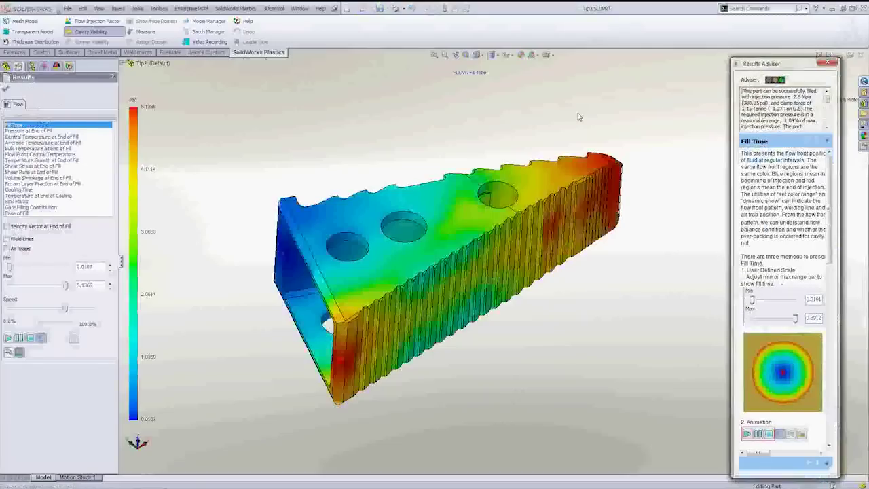
pyautogui.click(8, 338)
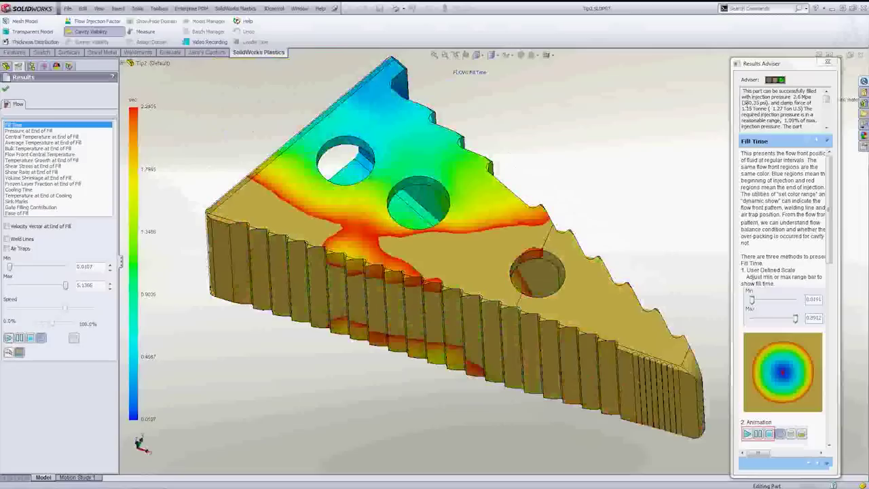
pyautogui.moveTo(743, 104); pyautogui.dragTo(769, 103)
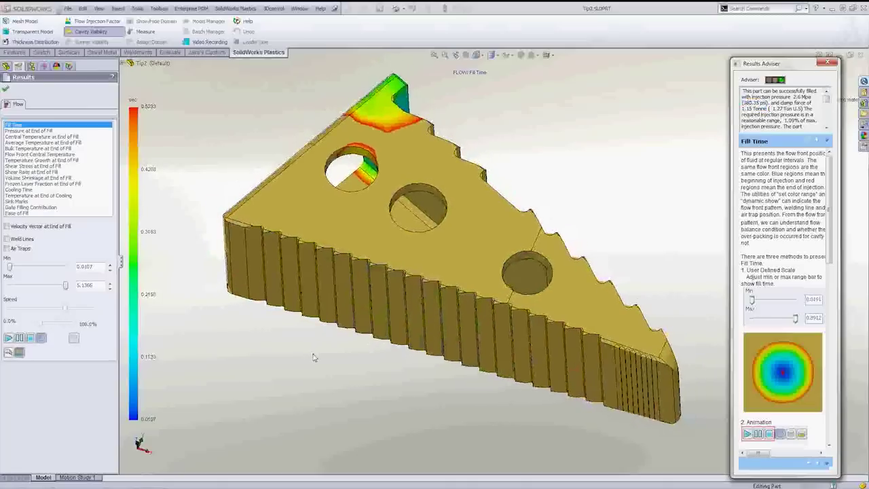
# - Display the weld lines on the Tip2 part, inspect them around the holes and ribs, and hide them again
pyautogui.click(7, 239)
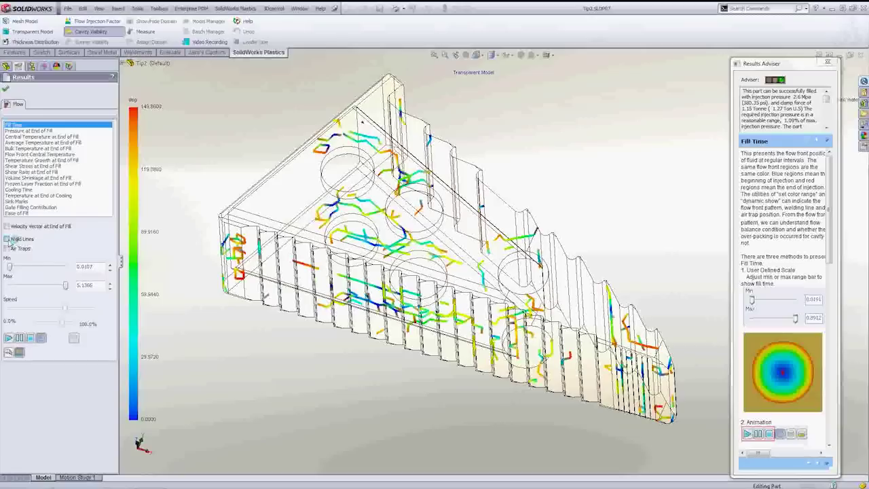
pyautogui.click(6, 239)
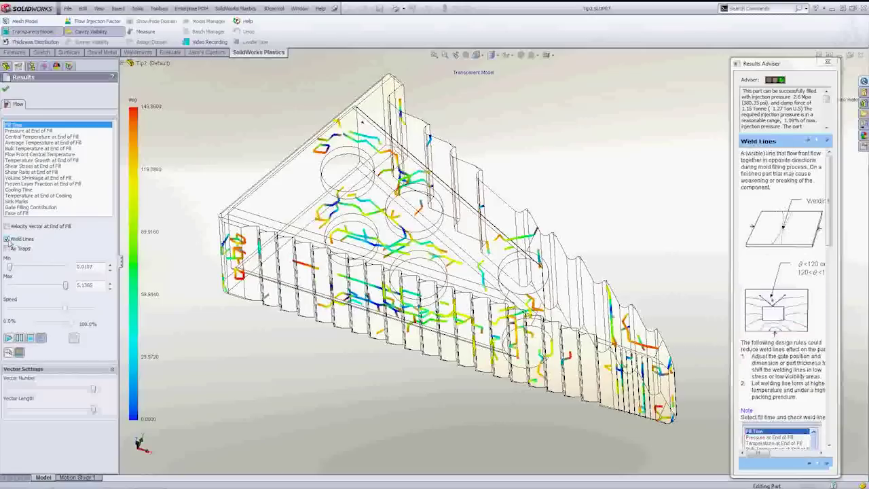
pyautogui.moveTo(327, 359); pyautogui.dragTo(356, 338, button='middle')
pyautogui.scroll(-5, 453, 252)
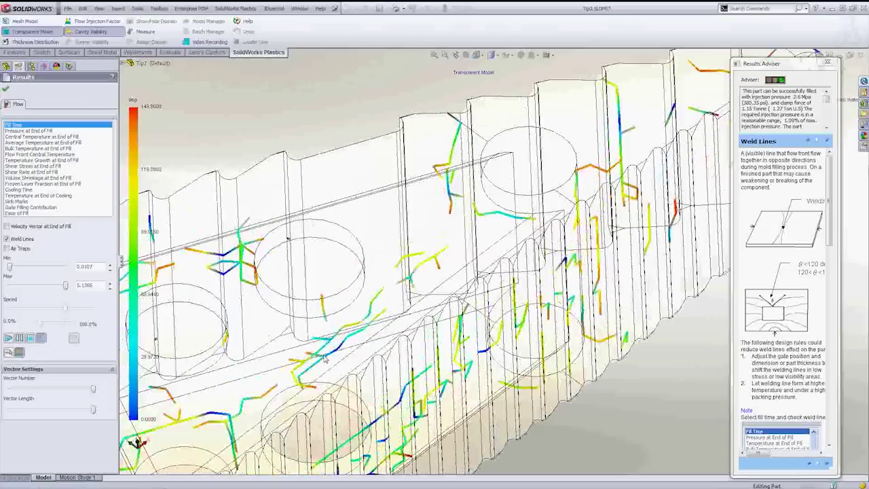
pyautogui.moveTo(473, 232); pyautogui.dragTo(552, 245, button='middle')
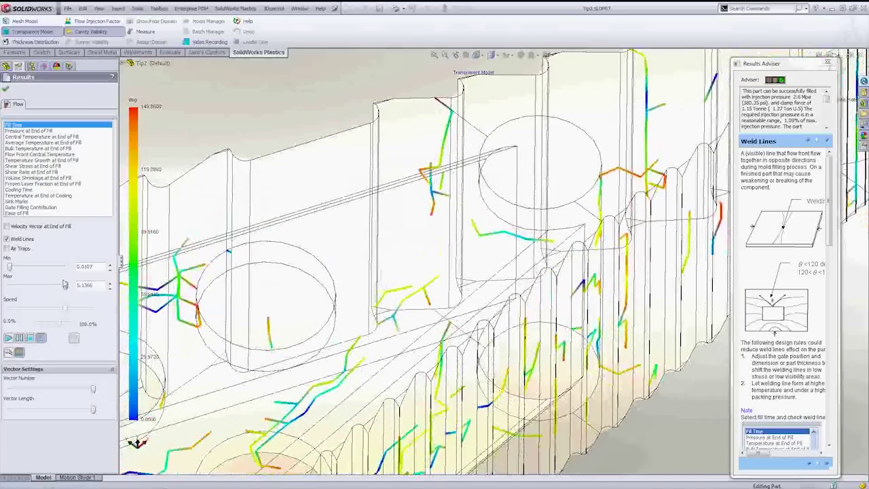
pyautogui.click(7, 239)
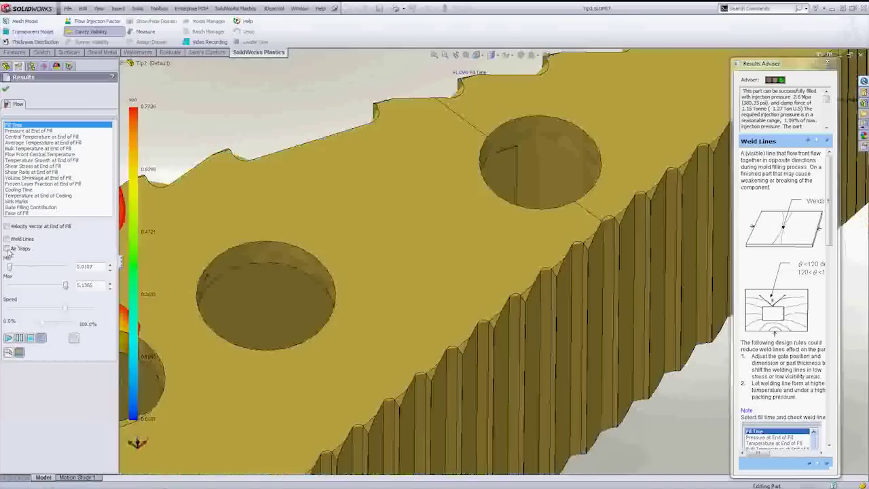
# - Display the air traps on the Tip2 part and view the velocity vectors at end of fill
pyautogui.click(7, 250)
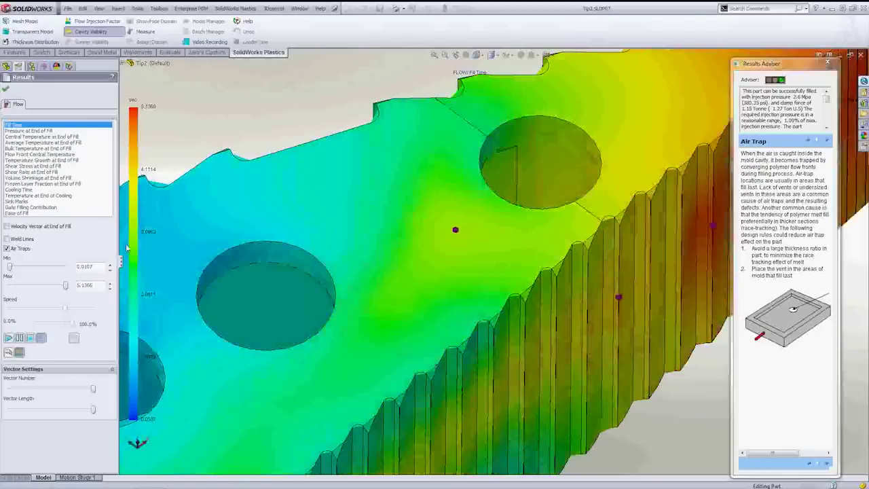
pyautogui.scroll(3, 460, 256)
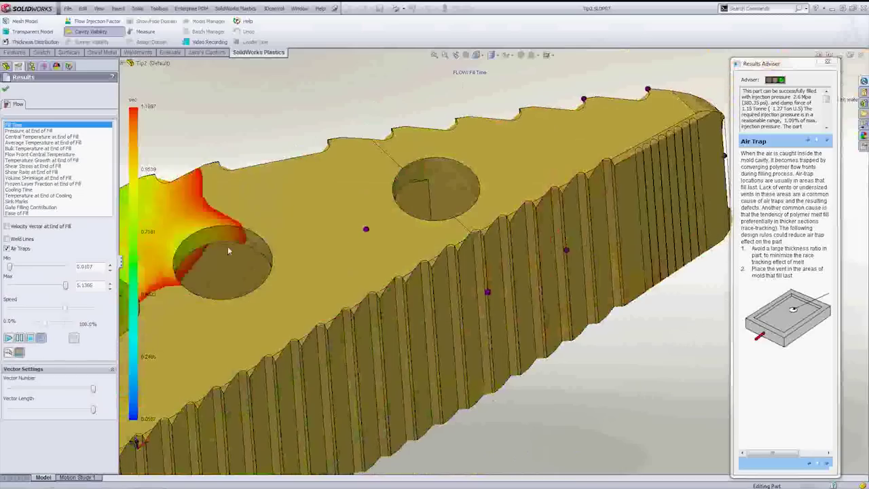
pyautogui.click(65, 228)
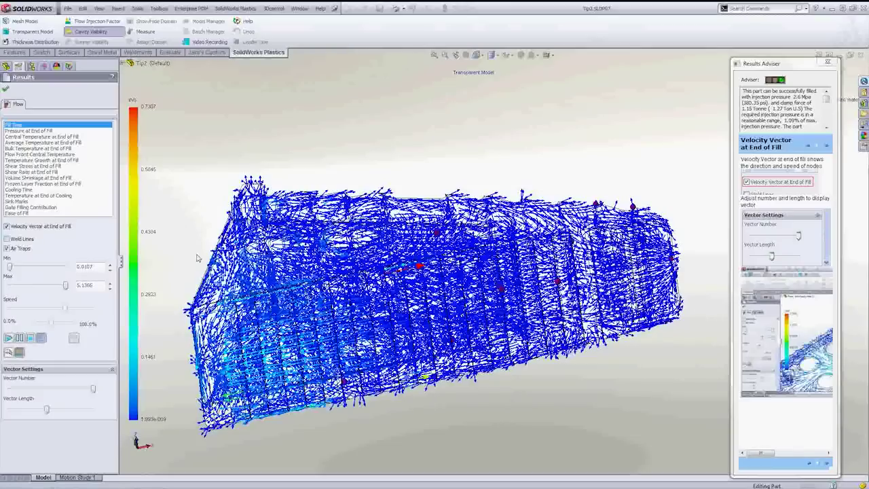
# - Display weld lines and air traps together over the fill time plot, inspect the ribbed side face, and hide both overlays
pyautogui.click(6, 238)
pyautogui.moveTo(275, 234); pyautogui.dragTo(353, 292, button='middle')
pyautogui.scroll(-4, 456, 325)
pyautogui.scroll(-8, 455, 326)
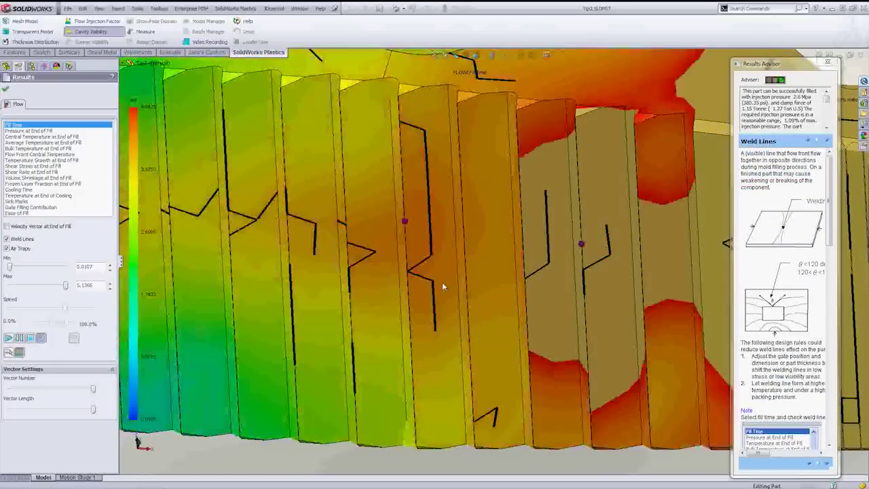
pyautogui.scroll(10, 442, 282)
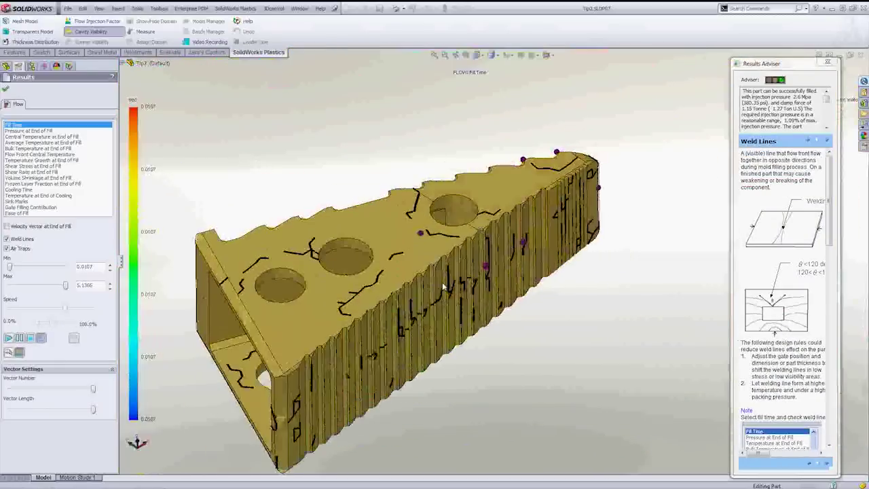
pyautogui.moveTo(444, 286); pyautogui.dragTo(456, 283, button='middle')
pyautogui.click(8, 239)
pyautogui.click(7, 249)
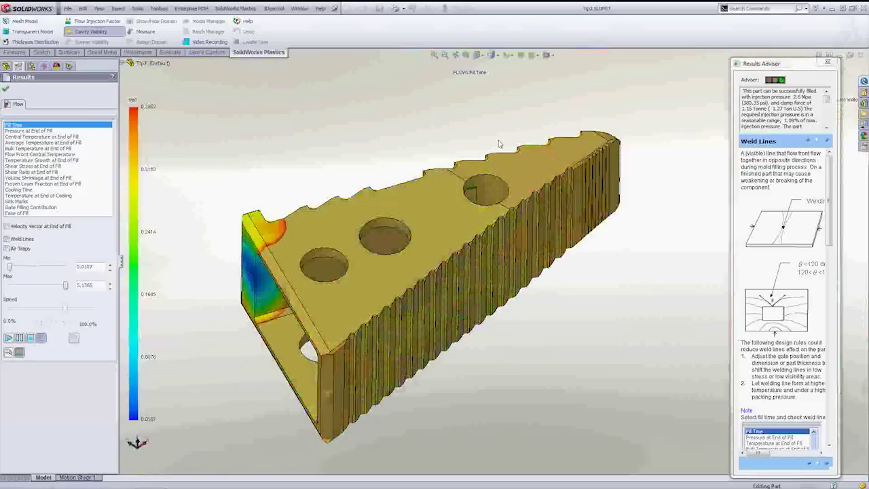
# - Close the flow results and minimize the Tip2 part window to return to the spreader assembly
pyautogui.click(827, 62)
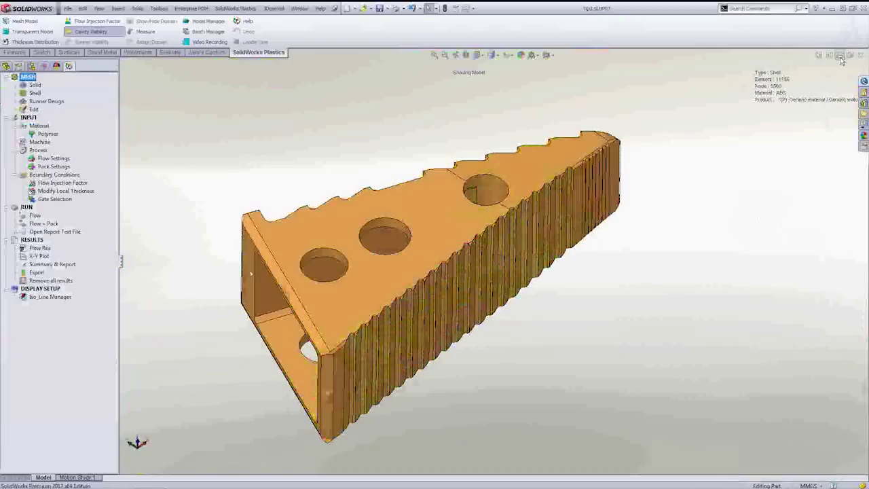
pyautogui.click(840, 58)
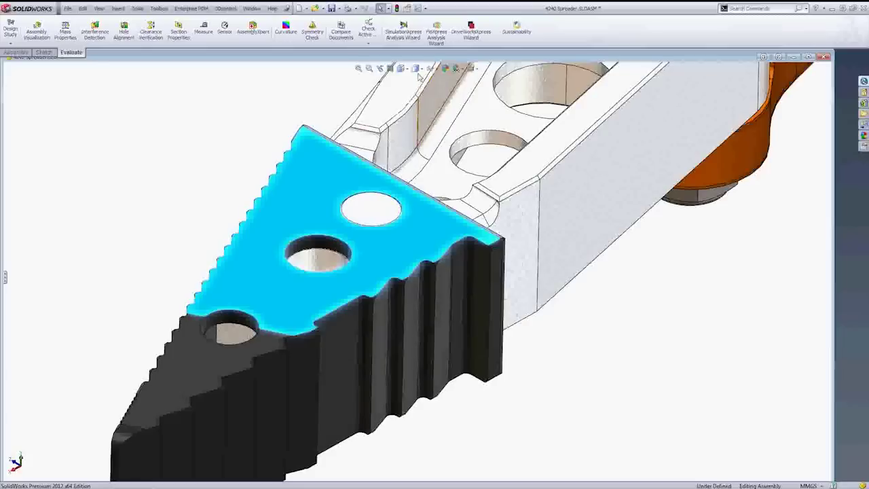
pyautogui.click(419, 57)
pyautogui.click(435, 103)
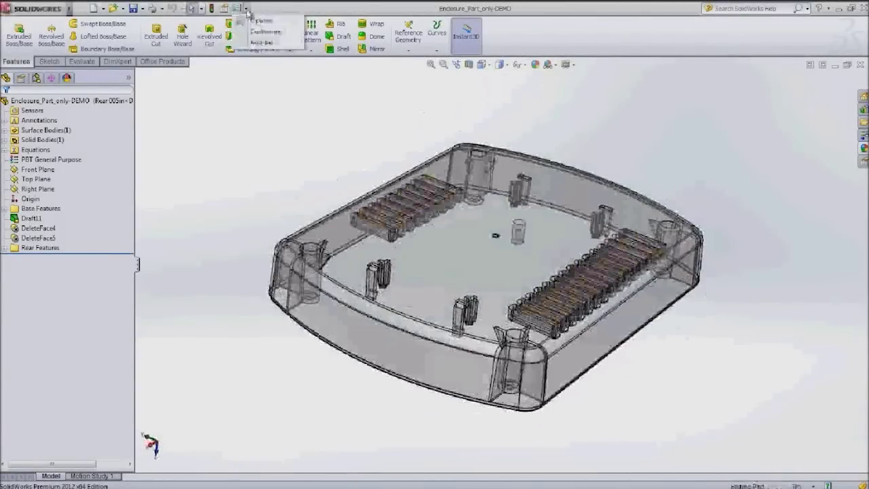
# - Enable the SolidWorks Plastics add-in for the enclosure part
pyautogui.click(265, 37)
pyautogui.click(277, 355)
pyautogui.click(274, 353)
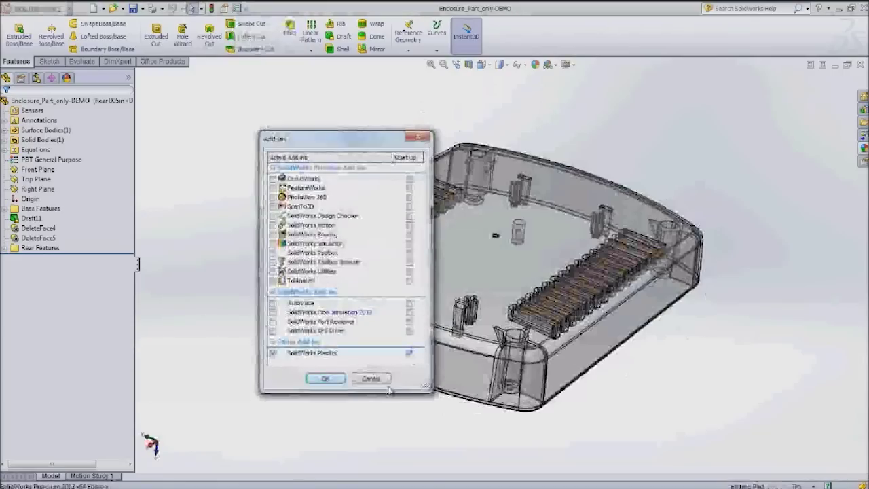
pyautogui.click(329, 381)
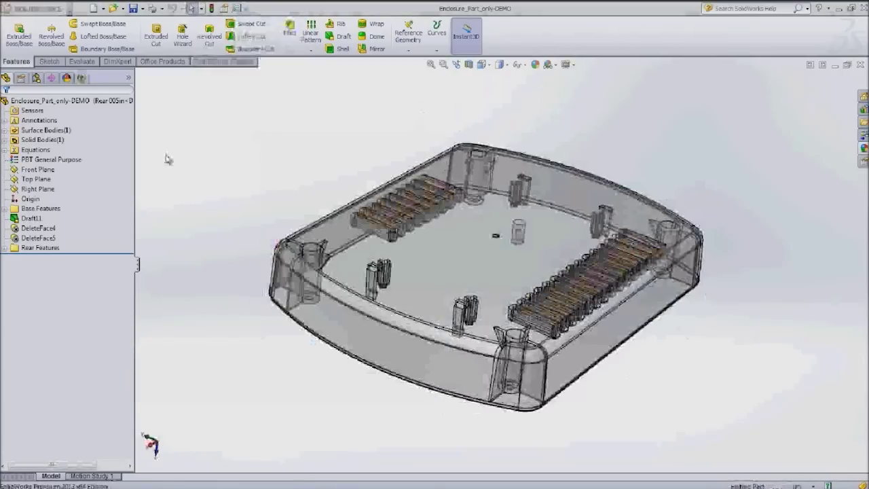
# - Open the plastics analysis tree and mesh the enclosure with a shell mesh
pyautogui.click(82, 78)
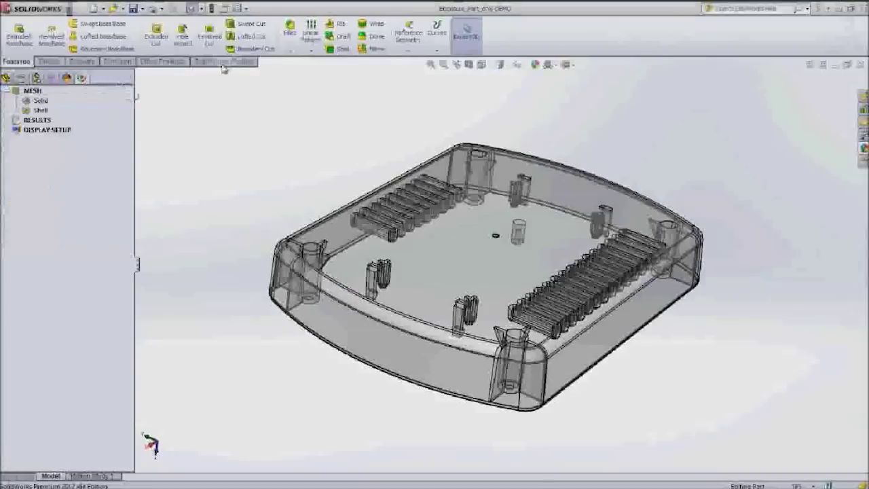
pyautogui.click(42, 111)
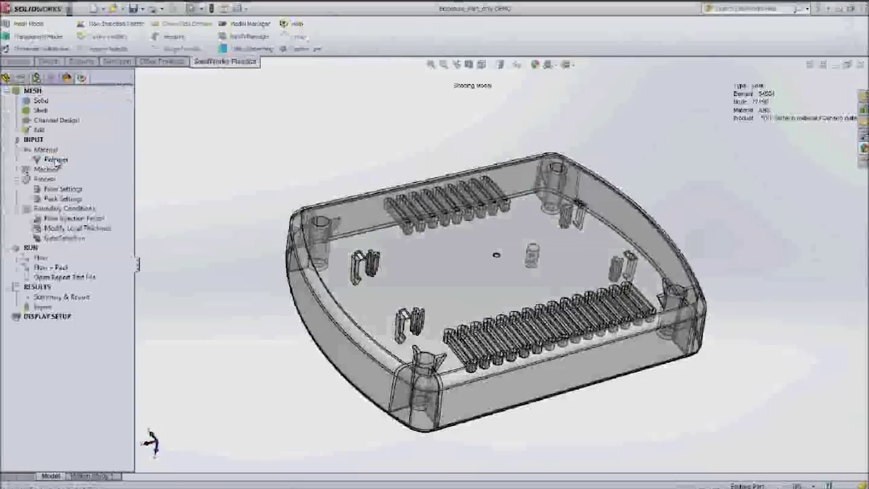
# - Assign the generic PC material from the default polymer database to the enclosure cavity
pyautogui.doubleClick(57, 160)
pyautogui.moveTo(364, 207); pyautogui.dragTo(367, 284)
pyautogui.click(207, 226)
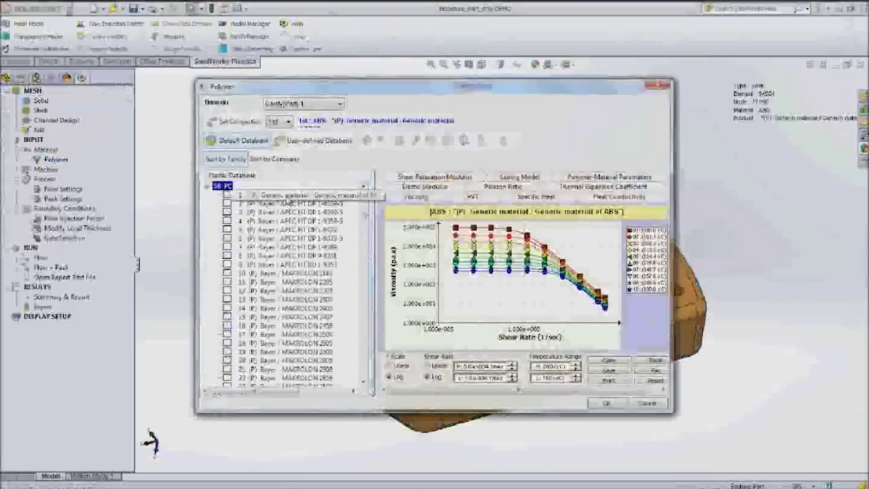
pyautogui.click(227, 194)
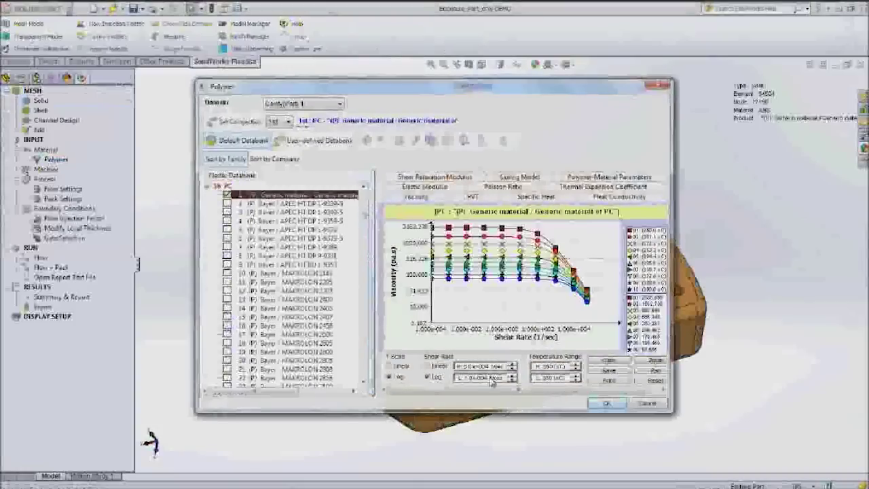
pyautogui.click(606, 404)
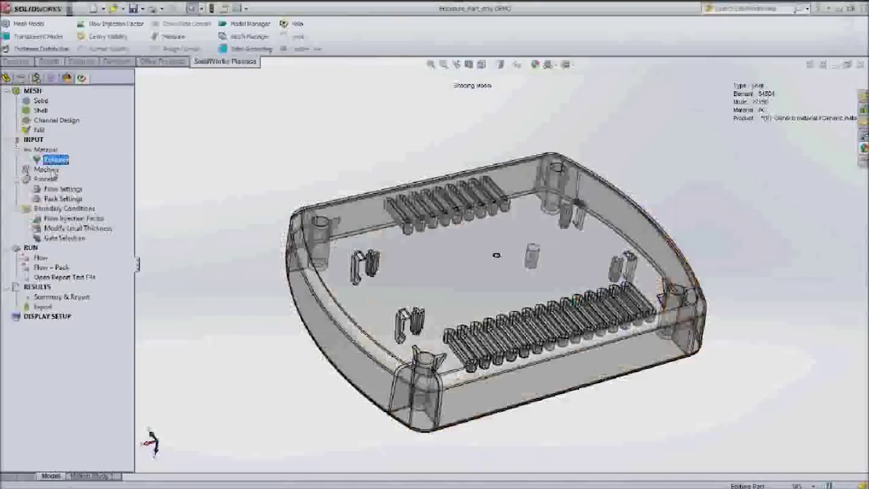
# - Choose Default Machine(Small) as the injection machine and accept the process parameters in the flow settings
pyautogui.doubleClick(46, 169)
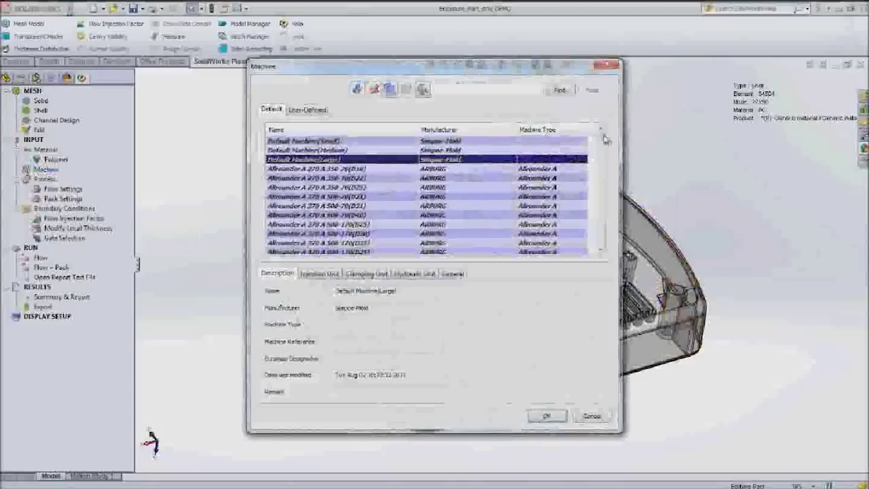
pyautogui.moveTo(606, 139)
pyautogui.mouseDown()
pyautogui.moveTo(601, 244)
pyautogui.moveTo(603, 135)
pyautogui.mouseUp()
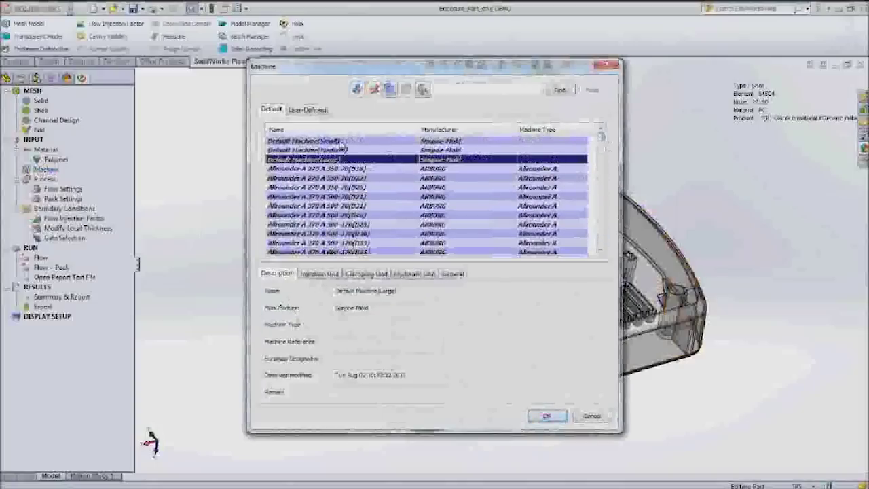
pyautogui.click(340, 142)
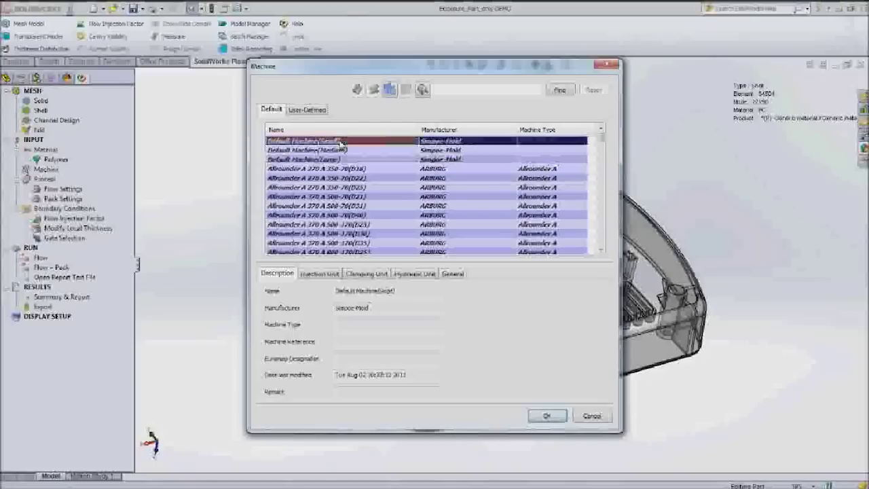
pyautogui.click(547, 415)
pyautogui.doubleClick(62, 189)
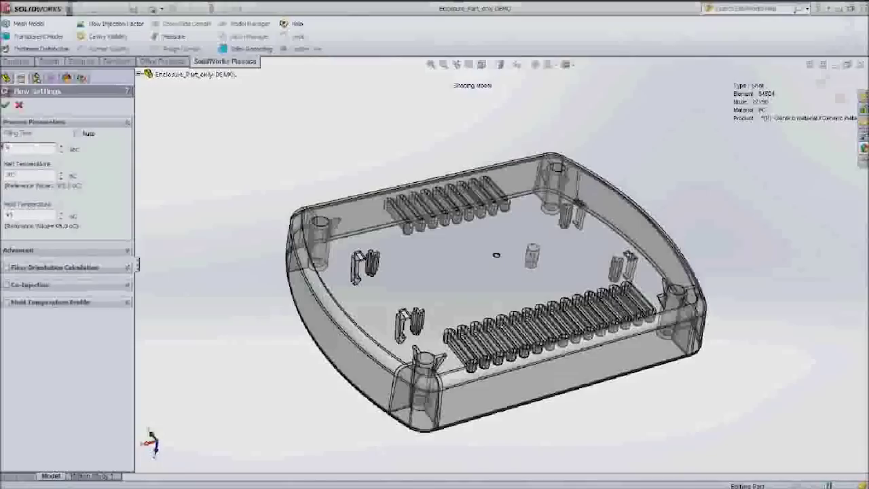
pyautogui.click(5, 106)
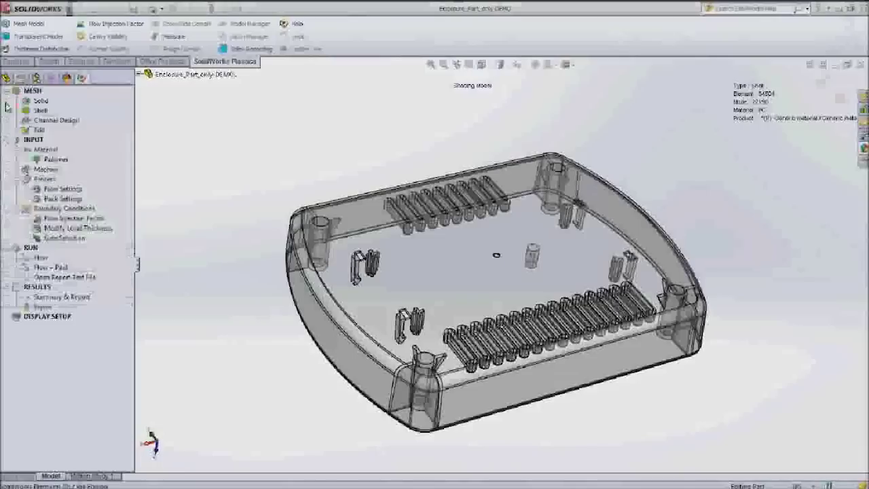
# - With the cavity made visible, place a 3 mm diameter injection gate on the small circle at the centre of the enclosure's flat face
pyautogui.doubleClick(61, 239)
pyautogui.click(113, 38)
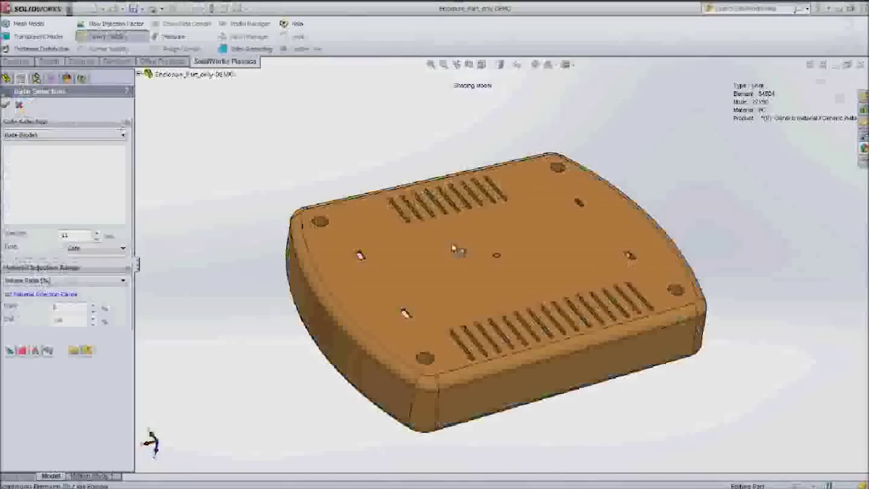
pyautogui.scroll(-10, 504, 260)
pyautogui.click(461, 246)
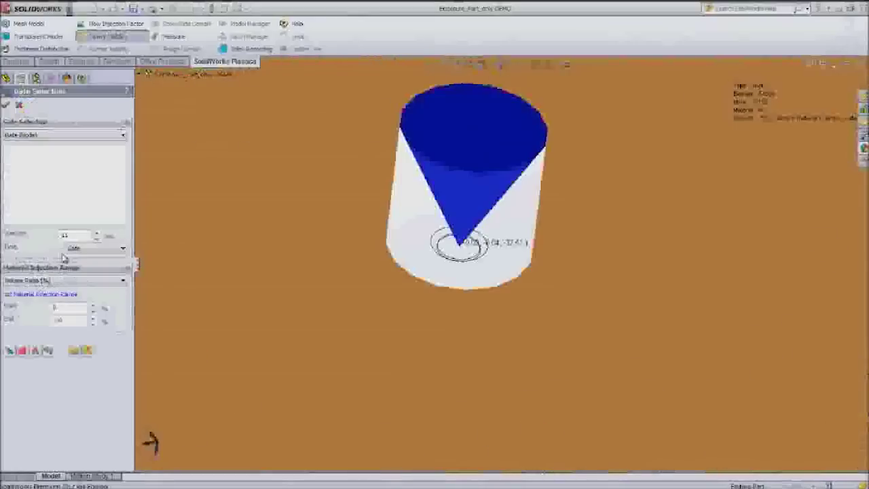
pyautogui.click(10, 351)
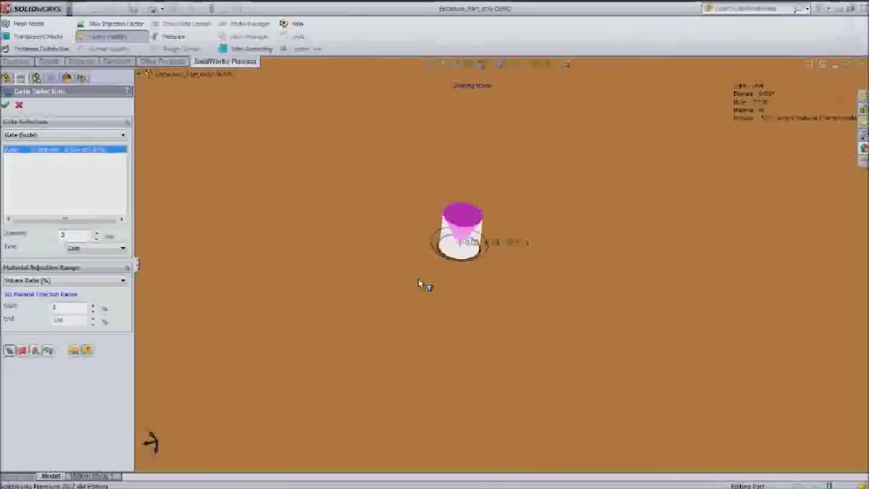
pyautogui.scroll(7, 425, 282)
pyautogui.click(7, 106)
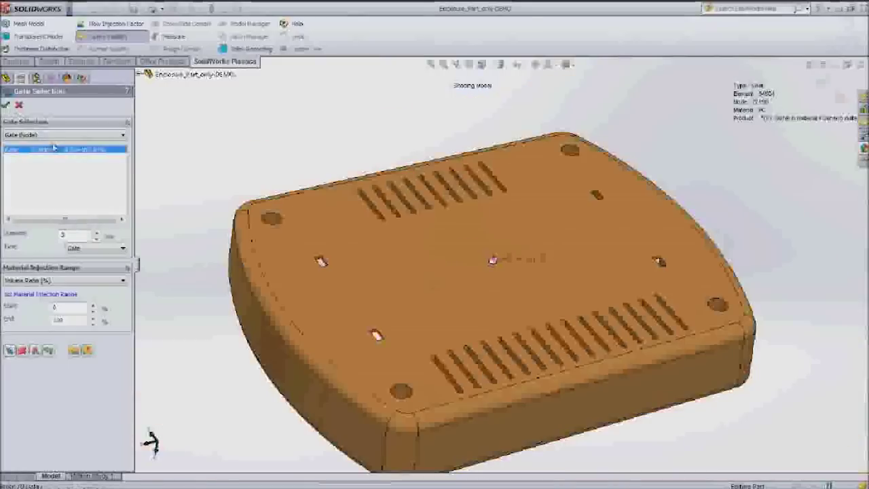
# - Accept the gate selection, run the Flow analysis, highlight the error message in its log, and close the Analysis Manager
pyautogui.press('Return')
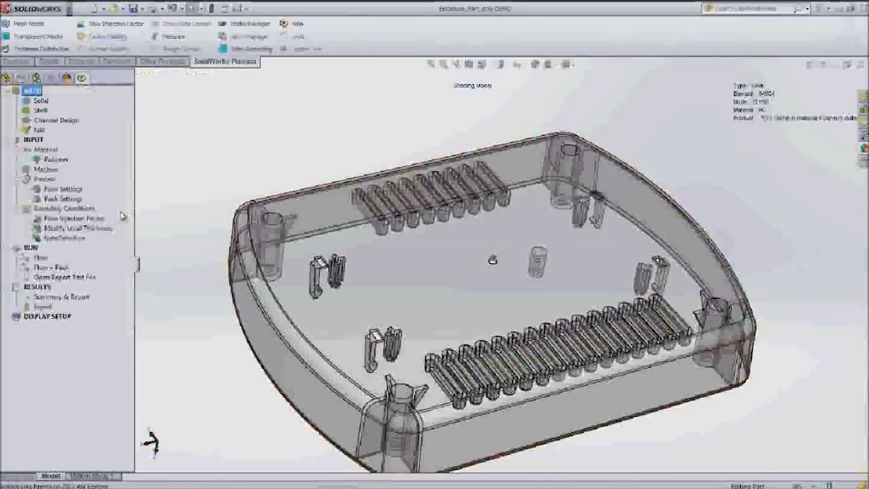
pyautogui.doubleClick(41, 258)
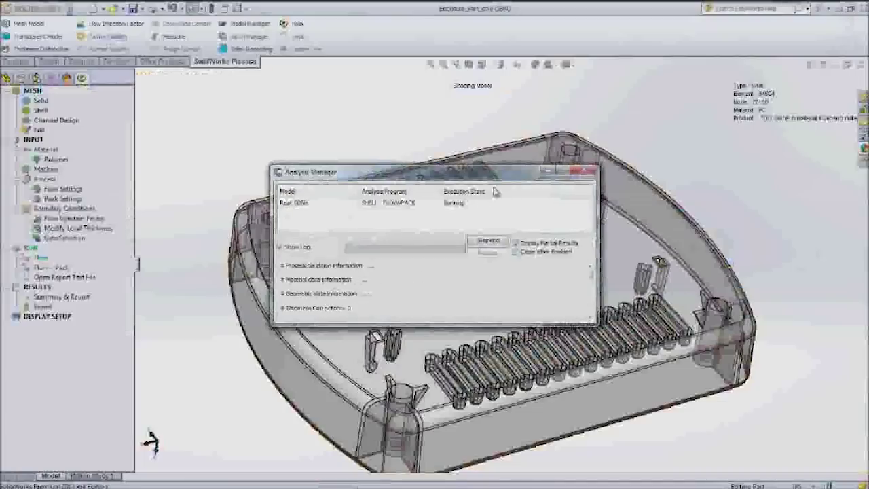
pyautogui.moveTo(484, 174); pyautogui.dragTo(224, 21)
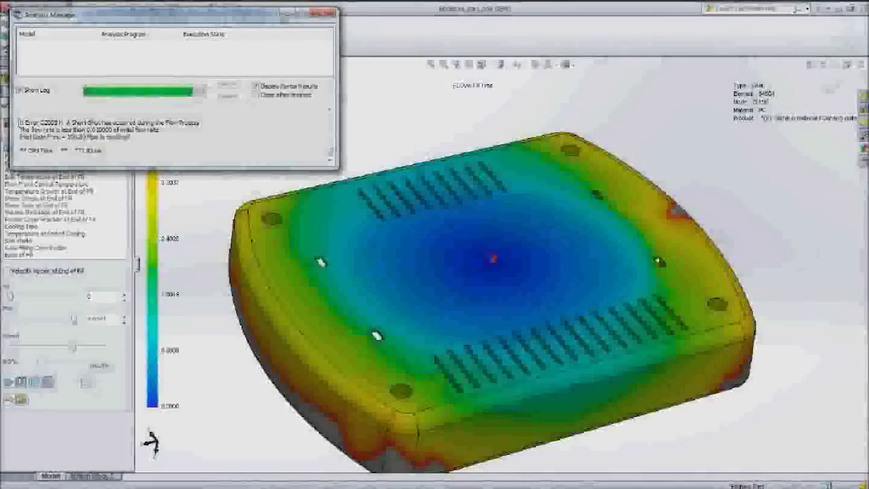
pyautogui.moveTo(19, 122); pyautogui.dragTo(162, 129)
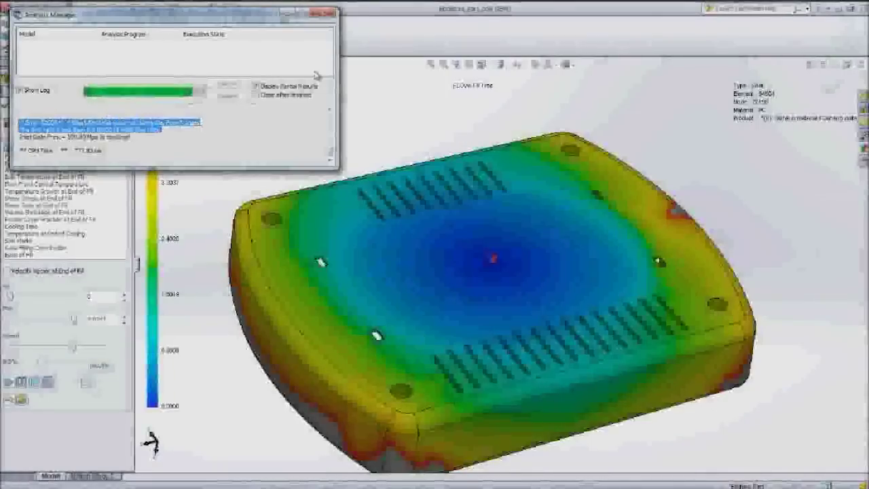
pyautogui.click(324, 15)
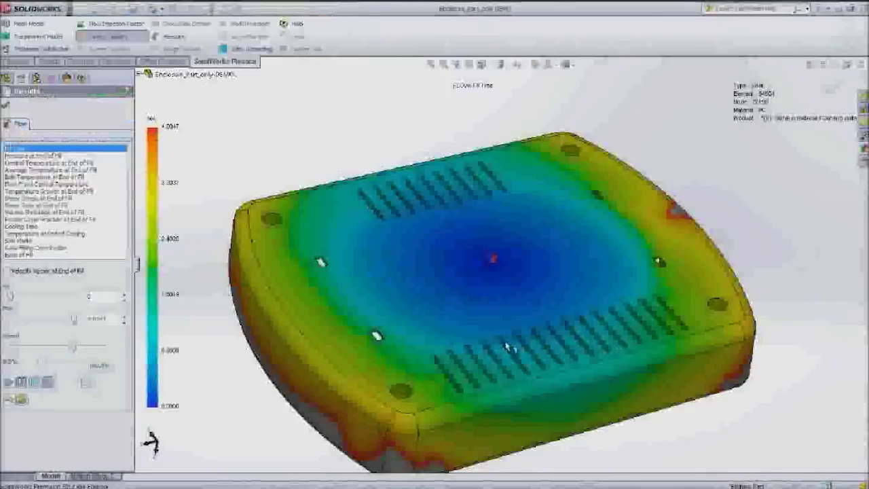
# - Play the Fill Time animation and examine how the enclosure fills on its outer face and its open inner side
pyautogui.keyDown('ctrl'); pyautogui.moveTo(508, 347); pyautogui.dragTo(514, 283, button='middle'); pyautogui.keyUp('ctrl')
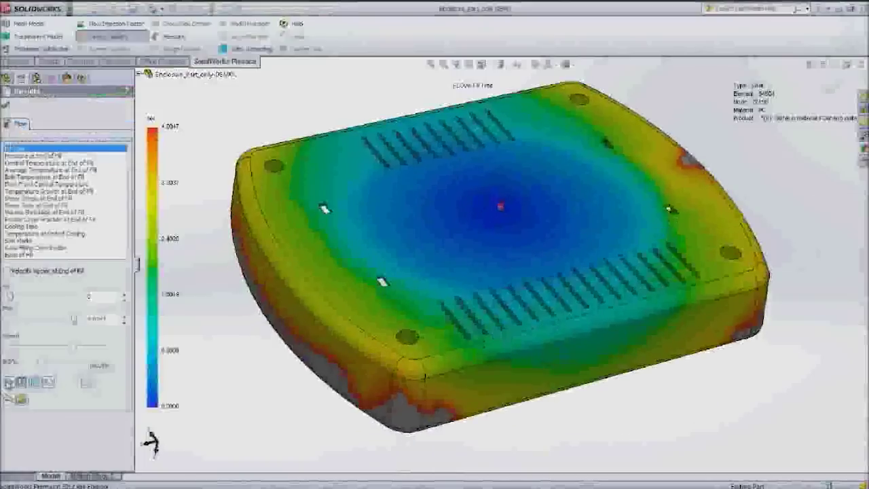
pyautogui.click(8, 384)
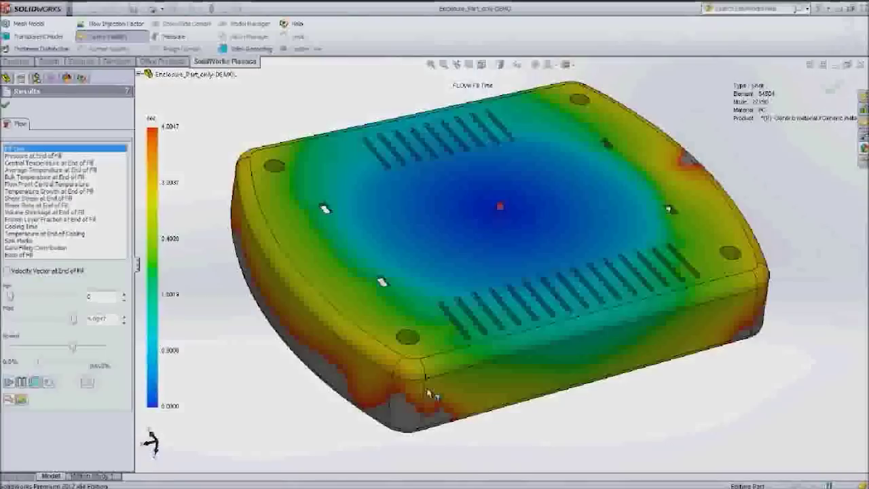
pyautogui.moveTo(430, 392); pyautogui.dragTo(277, 330, button='middle')
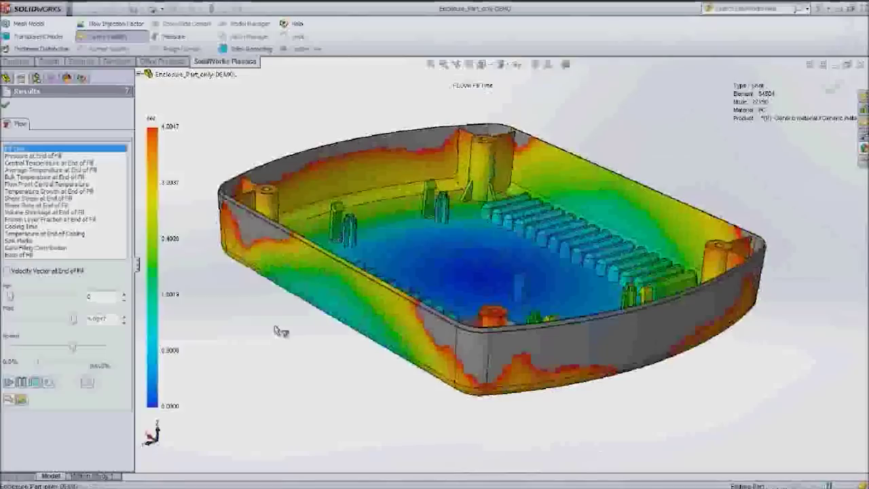
pyautogui.click(9, 383)
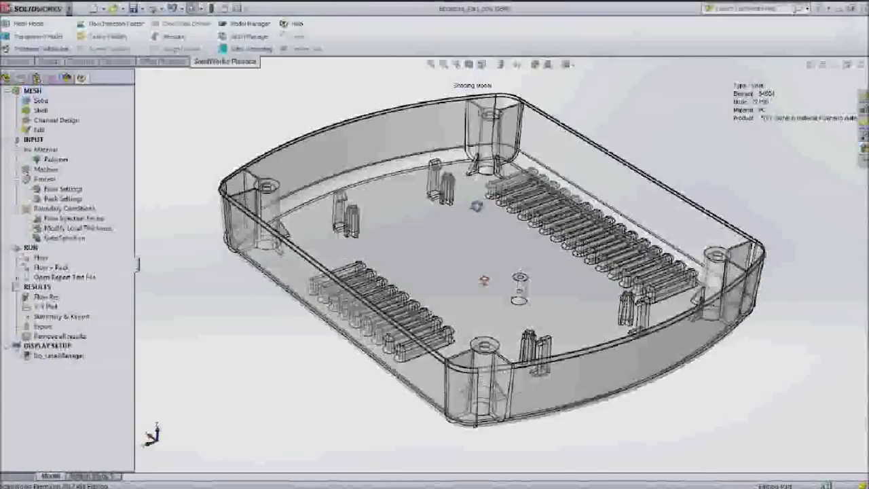
# - Cut the enclosure with a section view on the Top Plane to inspect its wall thickness
pyautogui.moveTo(442, 421); pyautogui.dragTo(469, 358, button='middle')
pyautogui.click(469, 64)
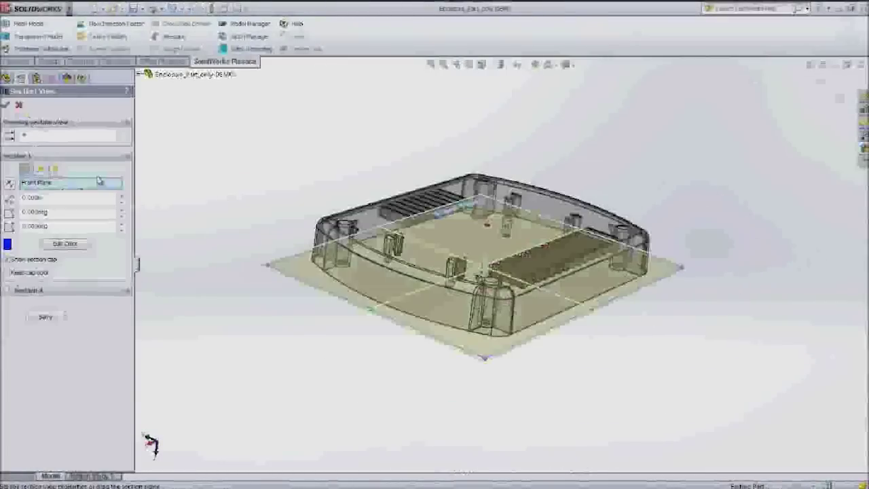
pyautogui.click(40, 170)
pyautogui.moveTo(258, 272); pyautogui.dragTo(474, 275, button='middle')
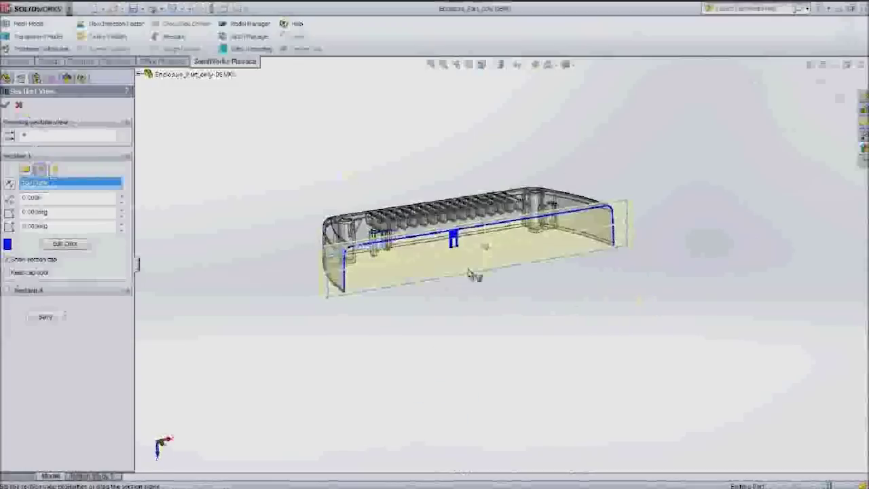
pyautogui.scroll(-5, 474, 275)
pyautogui.click(5, 104)
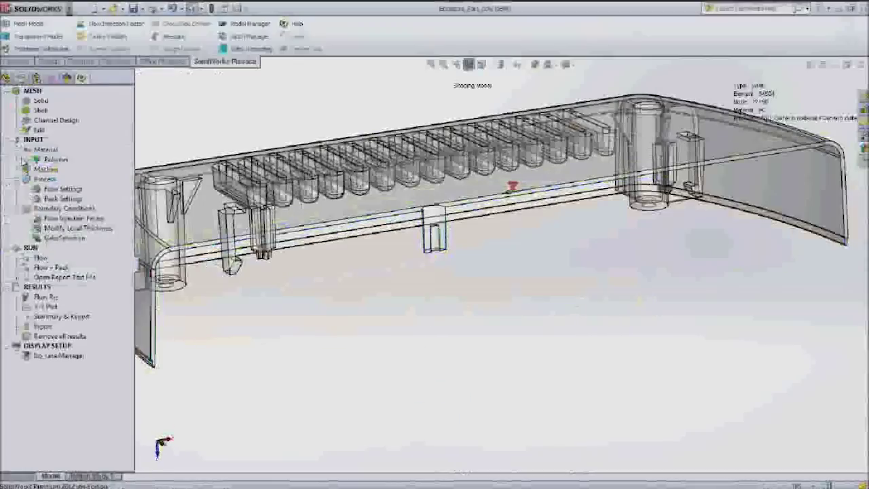
# - Edit the Shell1_Rear feature in the part's Base Features folder to increase the enclosure's wall thickness
pyautogui.click(5, 77)
pyautogui.click(7, 199)
pyautogui.click(43, 404)
pyautogui.rightClick(46, 424)
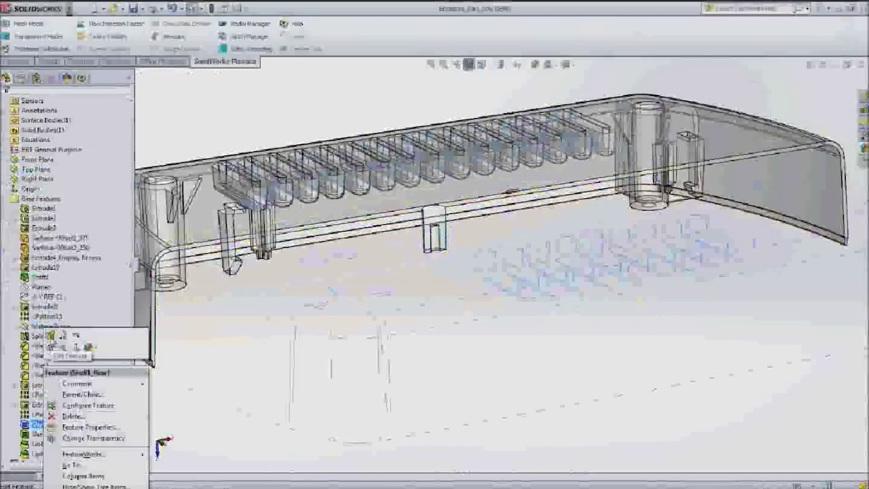
pyautogui.click(47, 334)
pyautogui.click(42, 135)
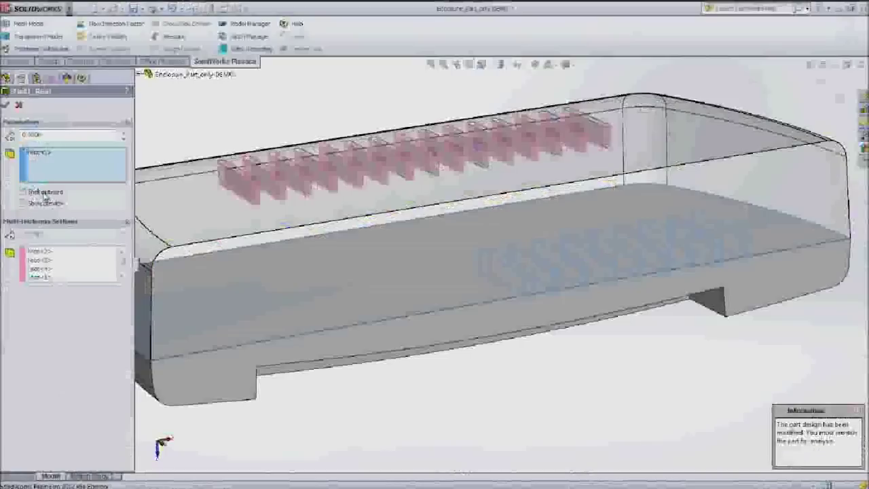
pyautogui.click(6, 106)
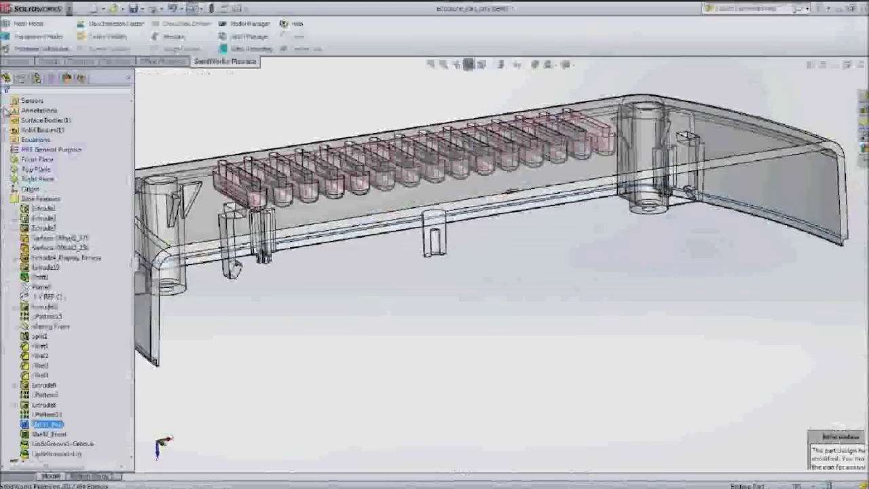
# - Turn off the section view and remesh the thickened enclosure with a shell mesh
pyautogui.moveTo(278, 229); pyautogui.dragTo(439, 306, button='middle')
pyautogui.click(468, 69)
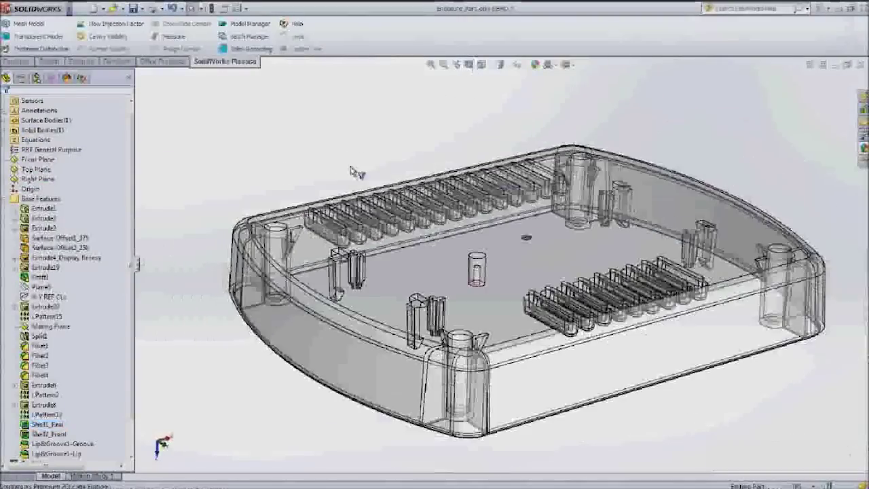
pyautogui.click(82, 79)
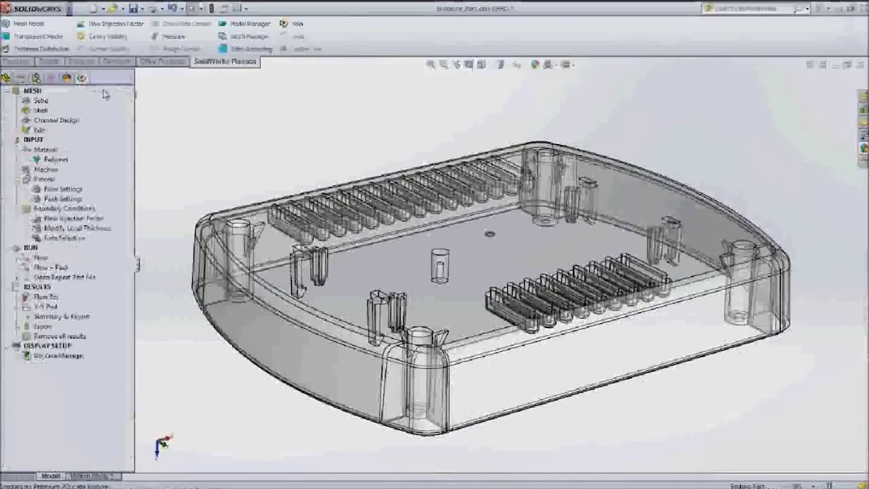
pyautogui.rightClick(41, 111)
pyautogui.click(101, 115)
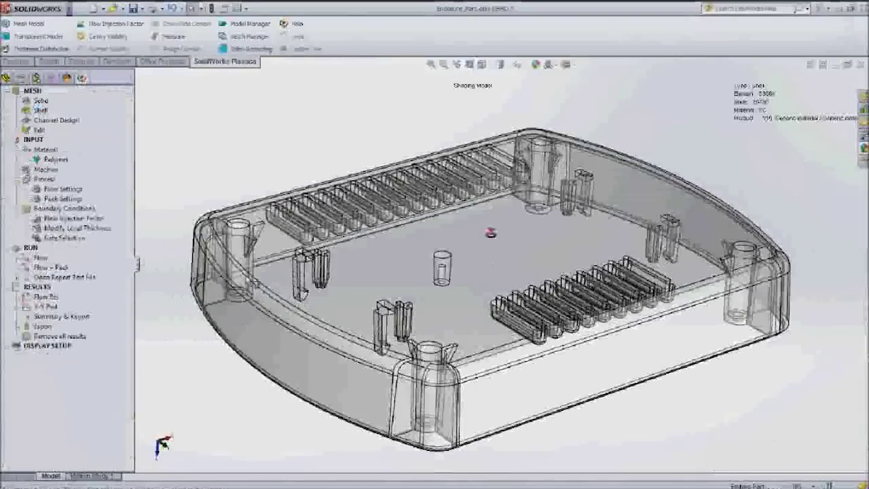
# - Open the flow results of the thickened enclosure and play the Fill Time animation from both the outer and inner sides
pyautogui.doubleClick(47, 297)
pyautogui.click(9, 406)
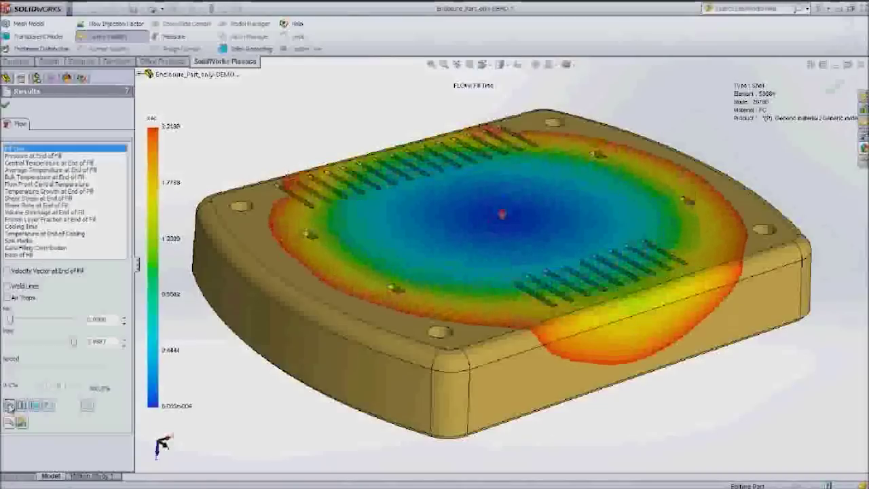
pyautogui.moveTo(536, 425); pyautogui.dragTo(485, 112, button='middle')
pyautogui.click(10, 406)
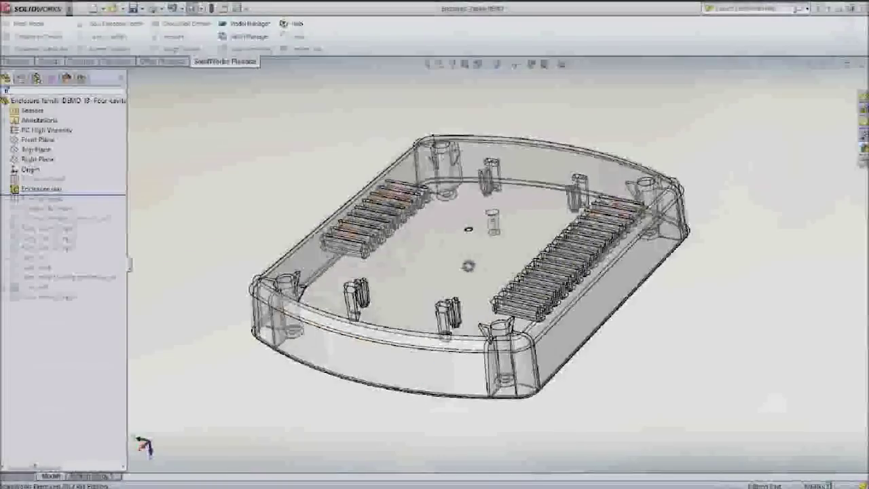
# - Roll the Enclosure_family-DEMO feature history forward to include the 4 cavity layout pattern
pyautogui.moveTo(468, 266); pyautogui.dragTo(586, 203, button='middle')
pyautogui.scroll(3, 328, 211)
pyautogui.scroll(1, 456, 246)
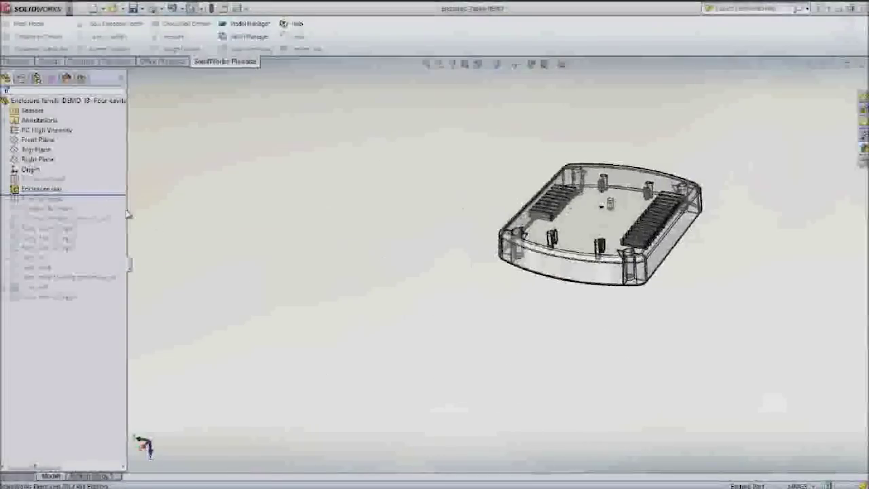
pyautogui.moveTo(106, 195); pyautogui.dragTo(106, 213)
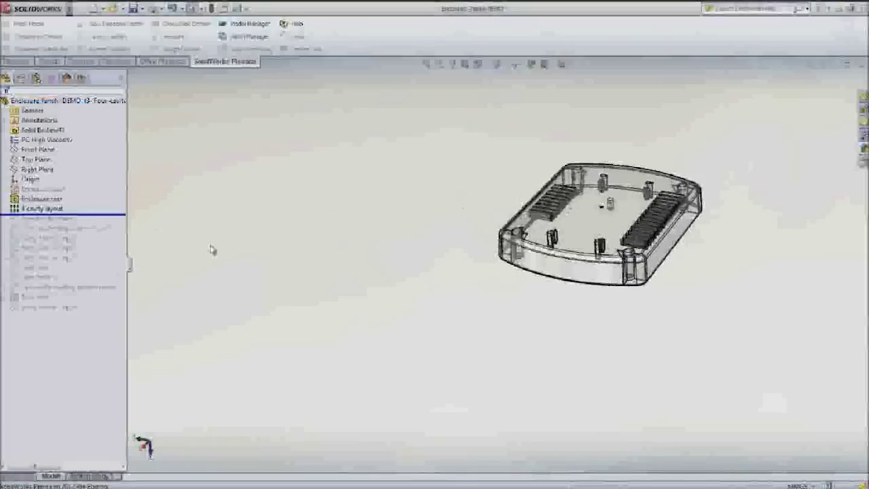
pyautogui.moveTo(256, 208); pyautogui.dragTo(267, 198, button='middle')
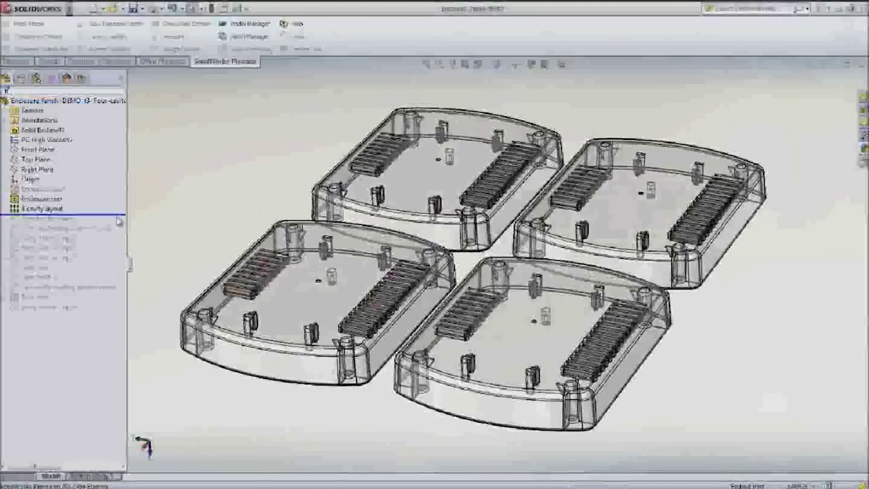
# - Roll the history forward past the injection locations and the feeding system layout, and select the feeding system layout sketch
pyautogui.moveTo(119, 214); pyautogui.dragTo(162, 236)
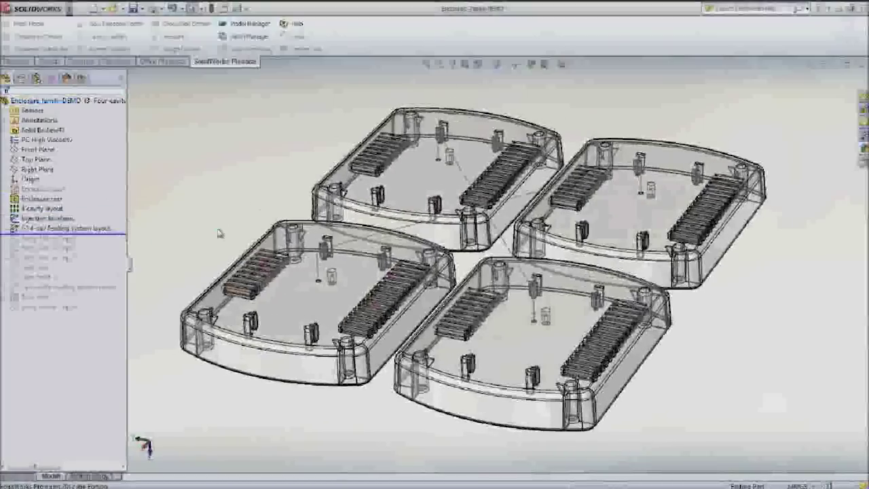
pyautogui.click(91, 230)
pyautogui.moveTo(203, 206); pyautogui.dragTo(203, 204, button='middle')
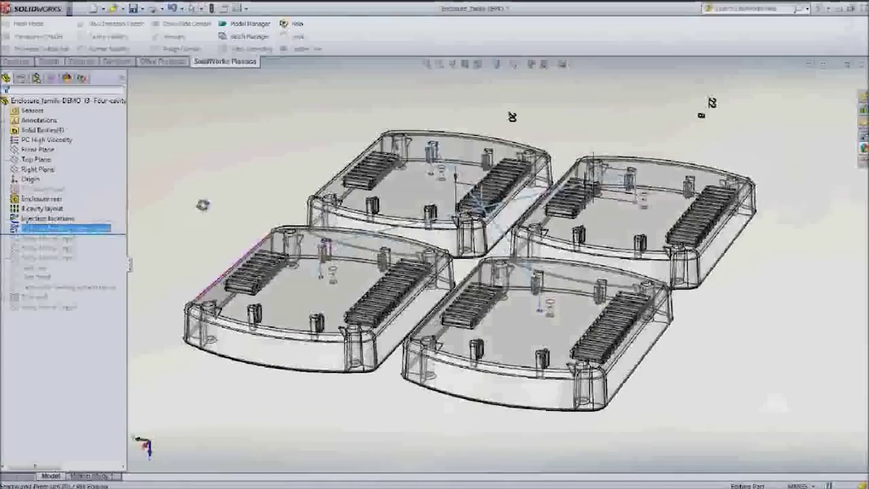
# - Create a shell mesh of the four-cavity enclosure layout from the plastics analysis tree
pyautogui.scroll(-3, 470, 197)
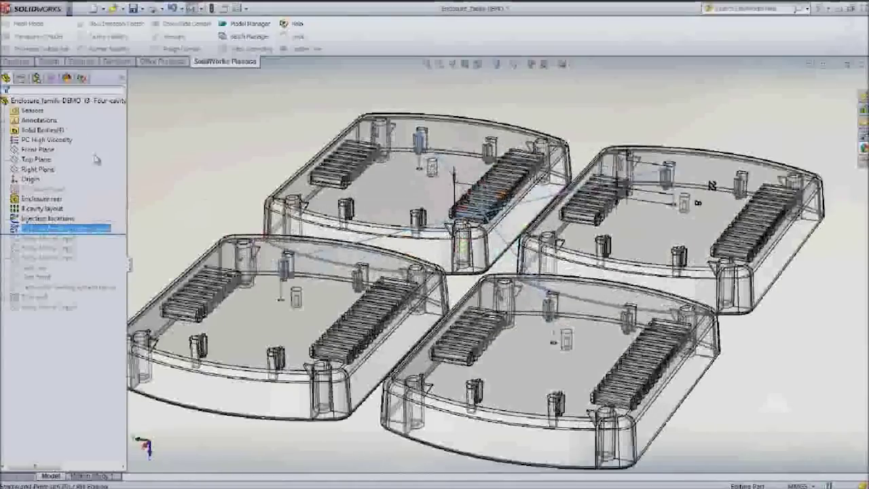
pyautogui.click(82, 79)
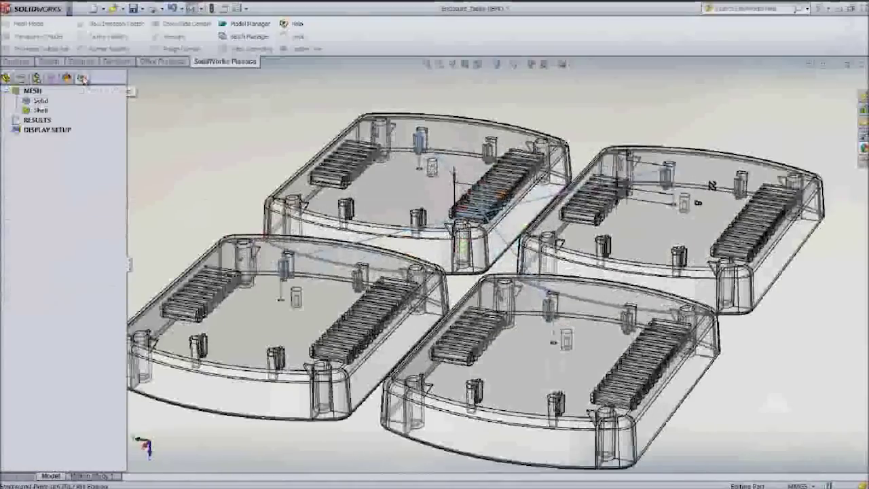
pyautogui.doubleClick(43, 111)
# - In Channel Design, apply a circular tapered channel to the central sprue line, with an end diameter of 5
pyautogui.doubleClick(55, 120)
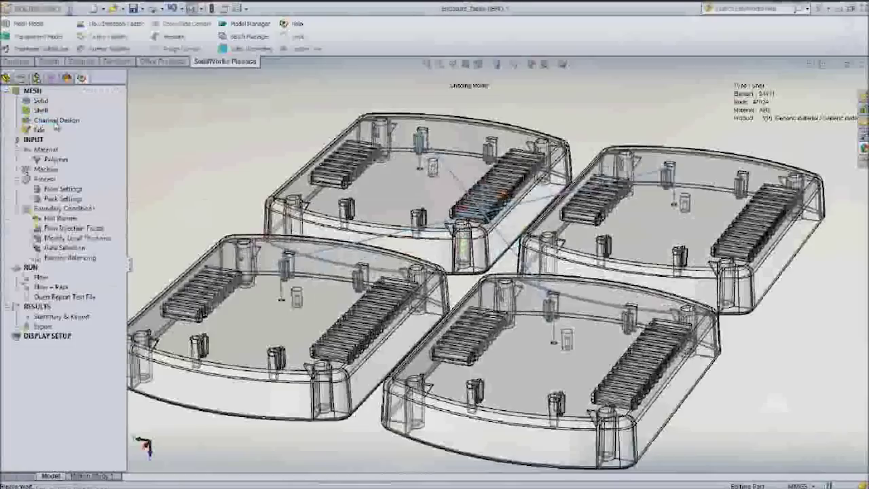
pyautogui.doubleClick(59, 273)
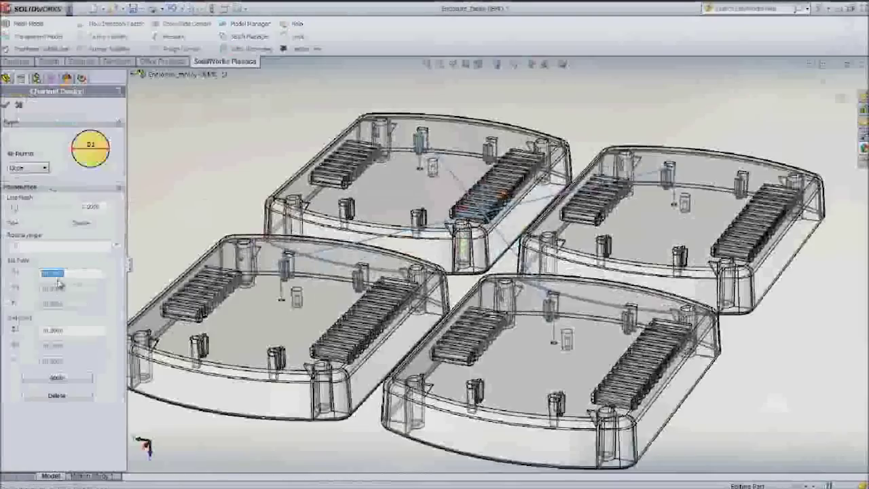
pyautogui.moveTo(74, 332); pyautogui.dragTo(32, 332)
pyautogui.write('5')
pyautogui.click(73, 378)
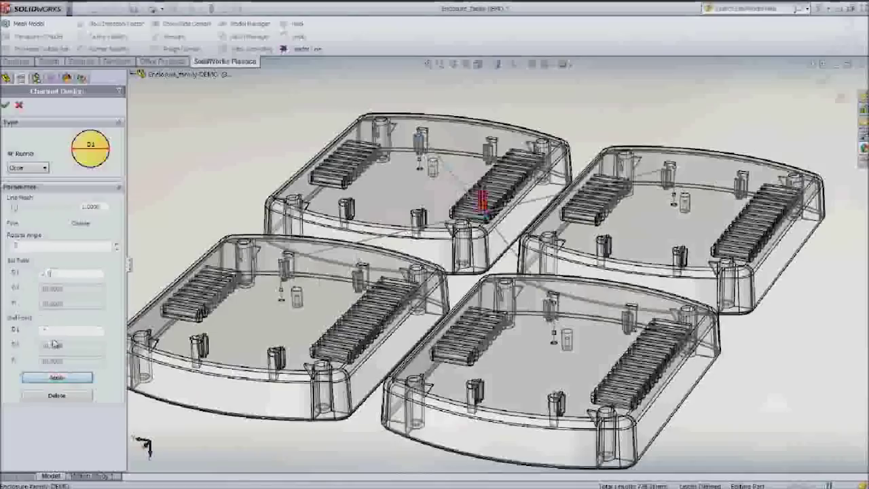
# - Apply circular channels to the four runner branches and the short gate segments at the cavities, and accept the channel design
pyautogui.click(57, 378)
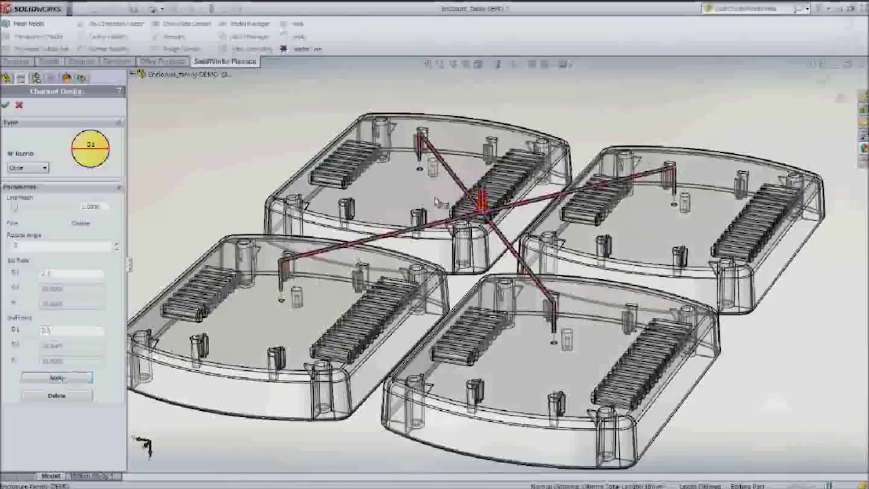
pyautogui.click(54, 378)
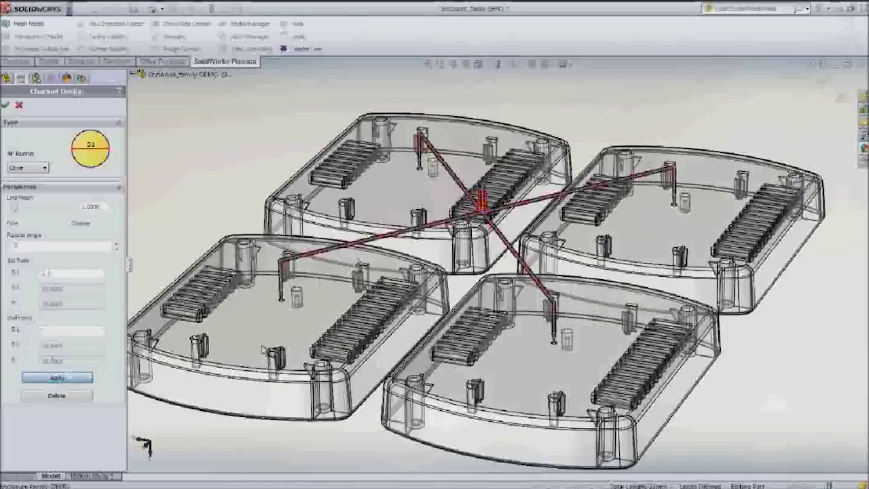
pyautogui.scroll(-6, 292, 286)
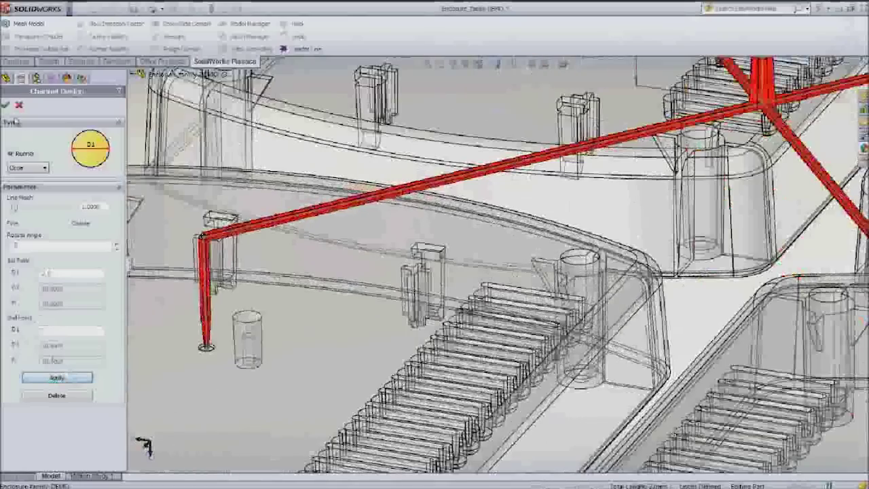
pyautogui.click(5, 104)
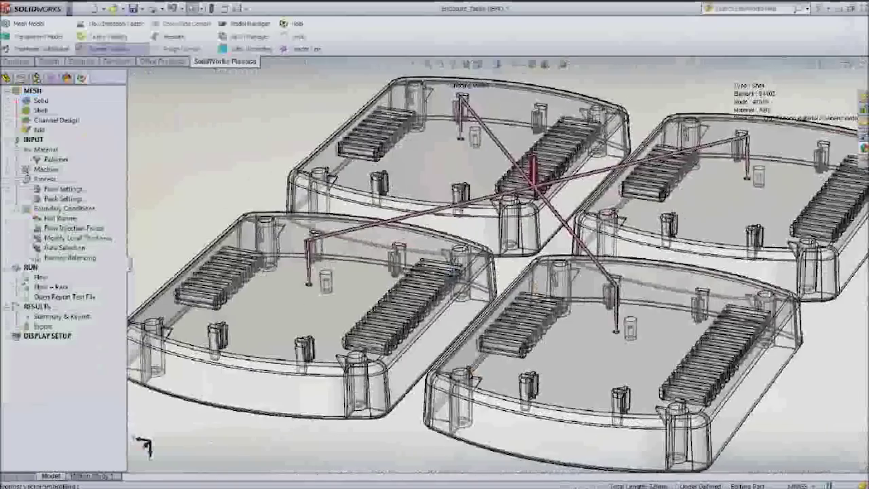
# - Add an injection gate at the top node of the central sprue and accept the gate selection
pyautogui.click(103, 38)
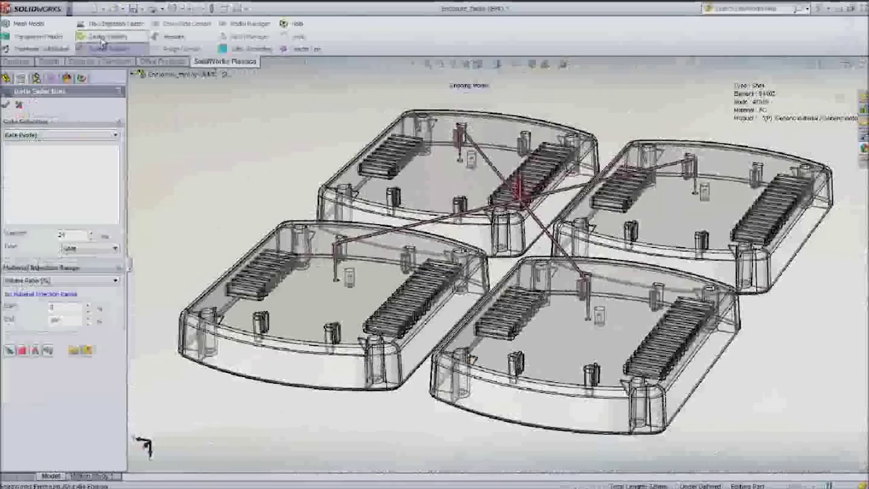
pyautogui.click(103, 41)
pyautogui.scroll(-9, 524, 189)
pyautogui.click(510, 129)
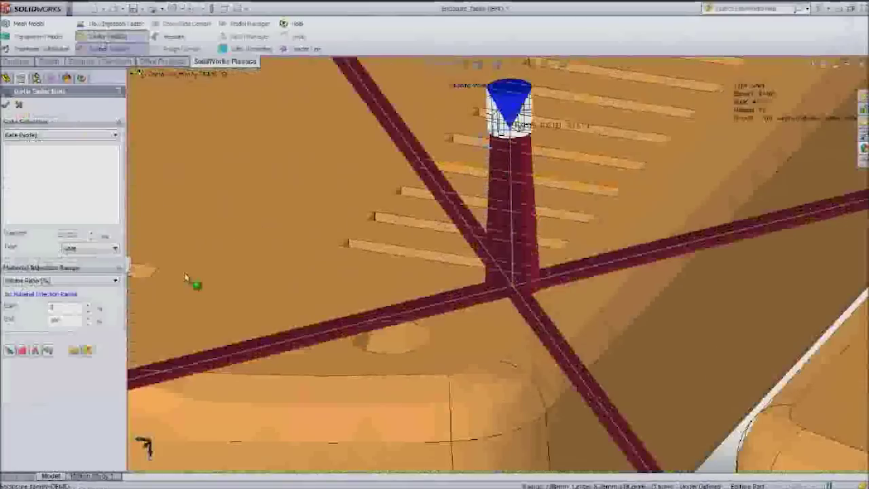
pyautogui.click(10, 352)
pyautogui.scroll(9, 456, 284)
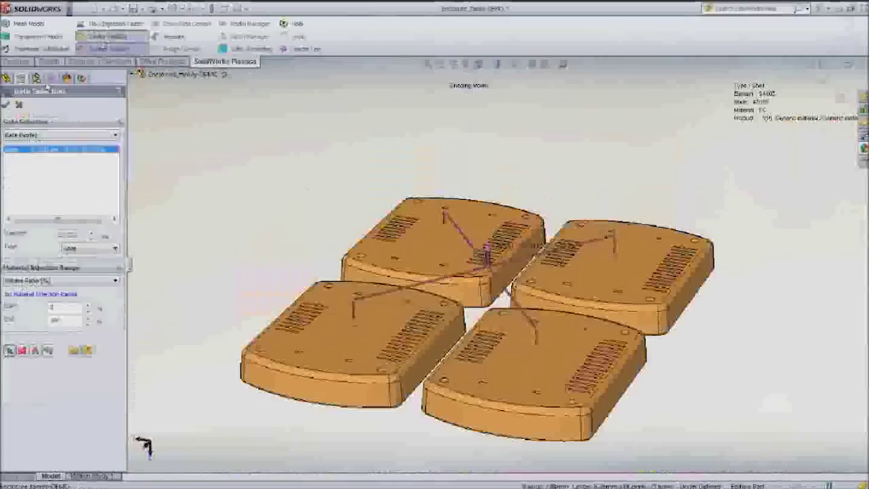
pyautogui.click(5, 106)
pyautogui.press('Return')
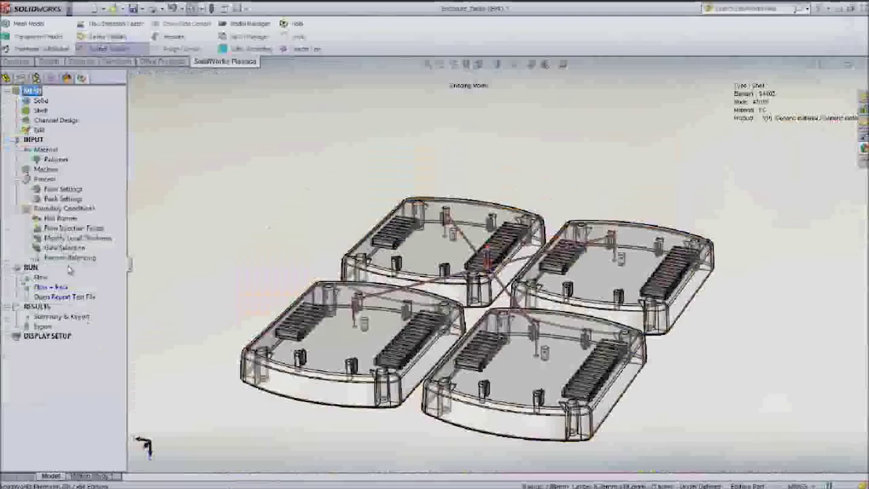
# - Run the Flow analysis of the four-cavity mold, highlight the error message in its log and close the Analysis Manager
pyautogui.doubleClick(41, 278)
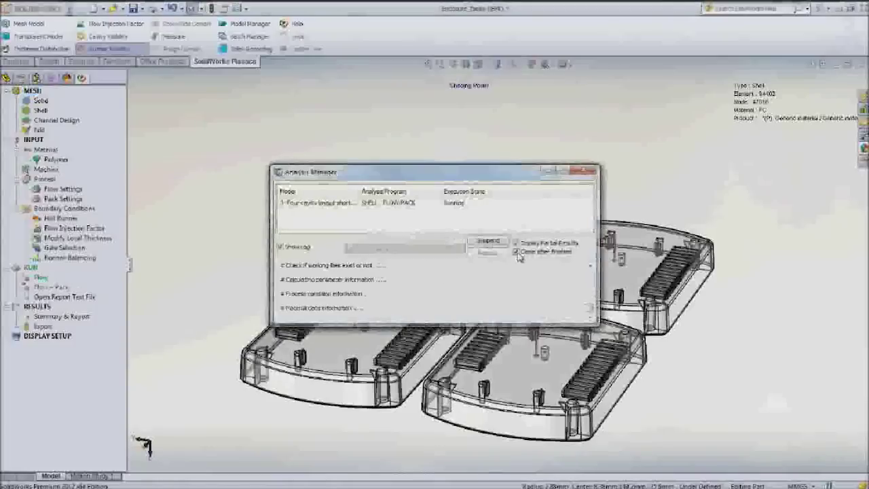
pyautogui.moveTo(470, 173); pyautogui.dragTo(258, 51)
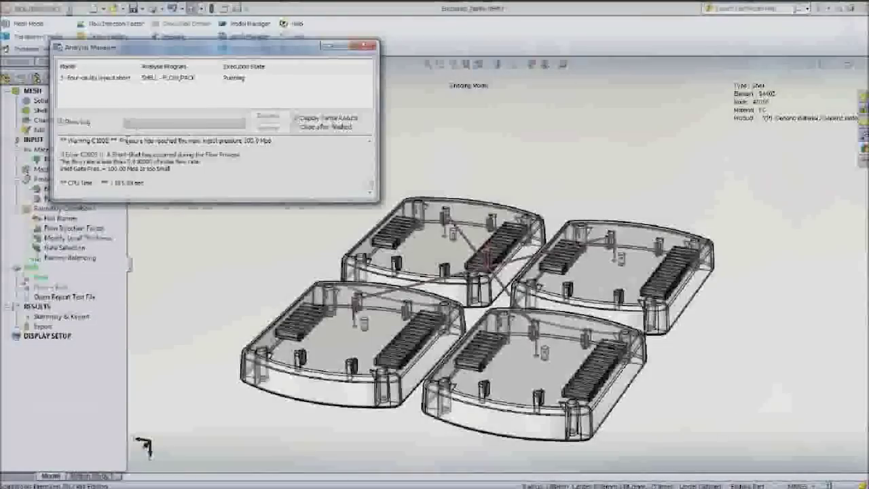
pyautogui.moveTo(60, 154); pyautogui.dragTo(156, 174)
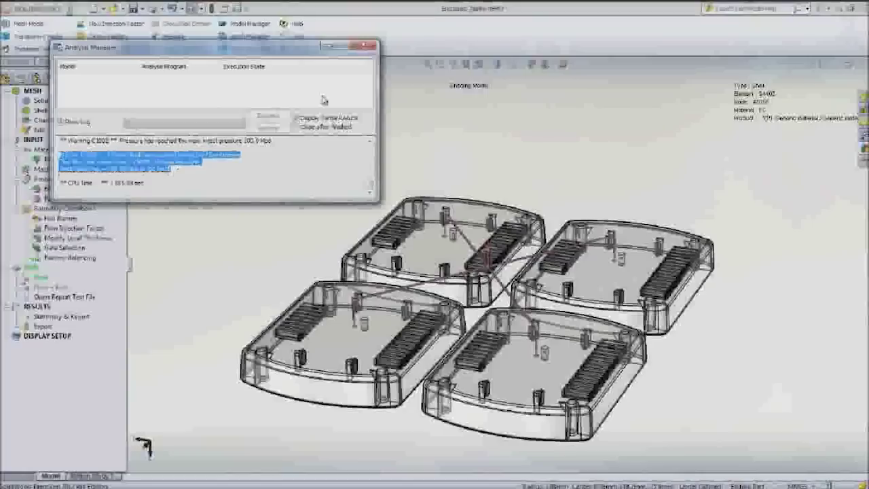
pyautogui.click(366, 46)
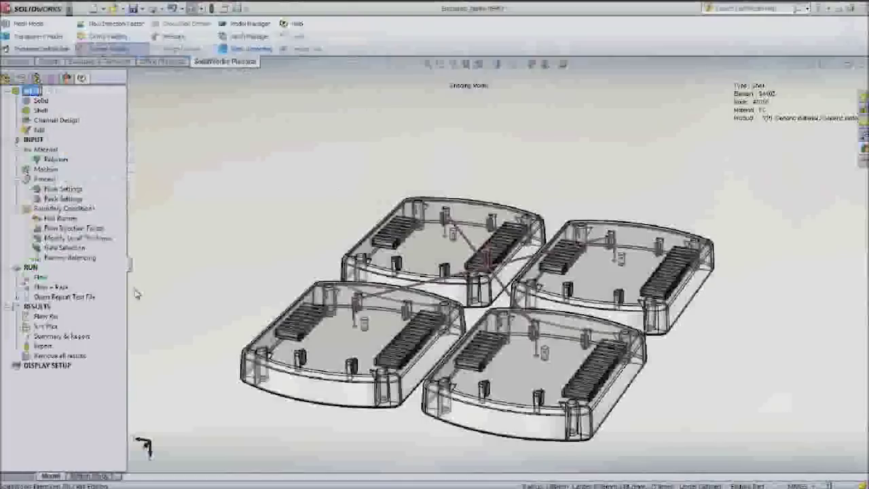
# - Play the Fill Time animation of the four-cavity flow results, close the results and hide the cavities
pyautogui.doubleClick(48, 318)
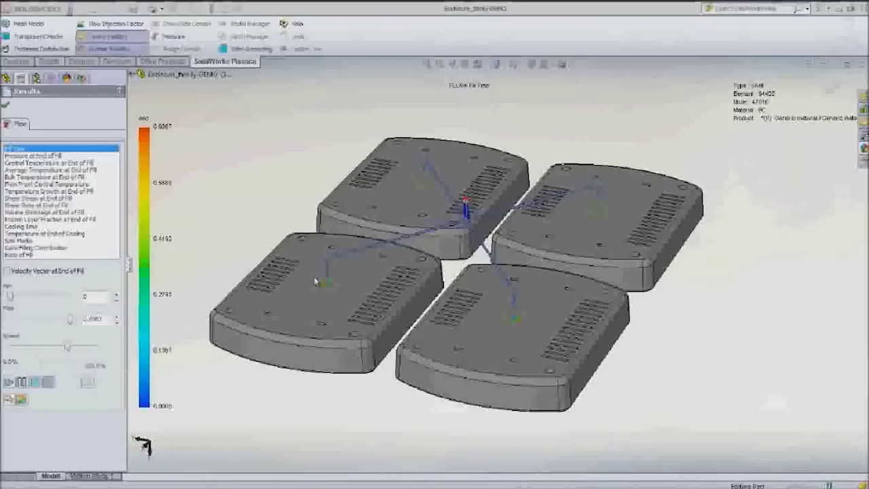
pyautogui.scroll(-8, 316, 288)
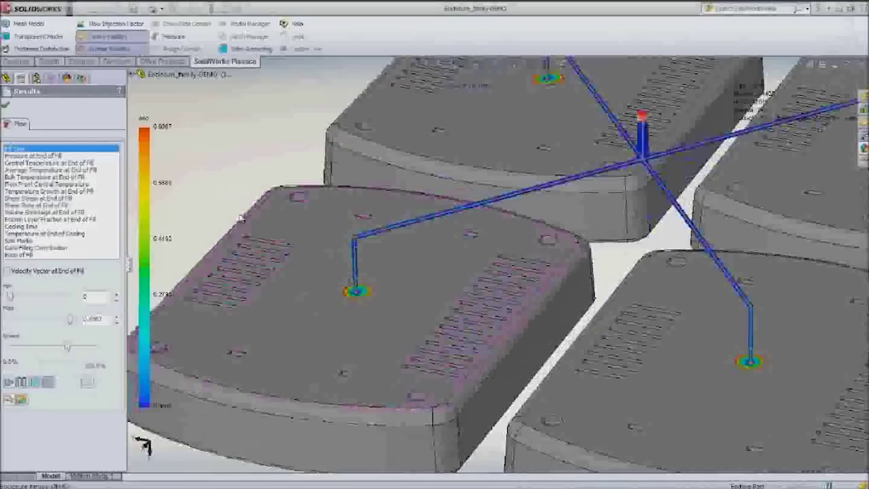
pyautogui.click(10, 382)
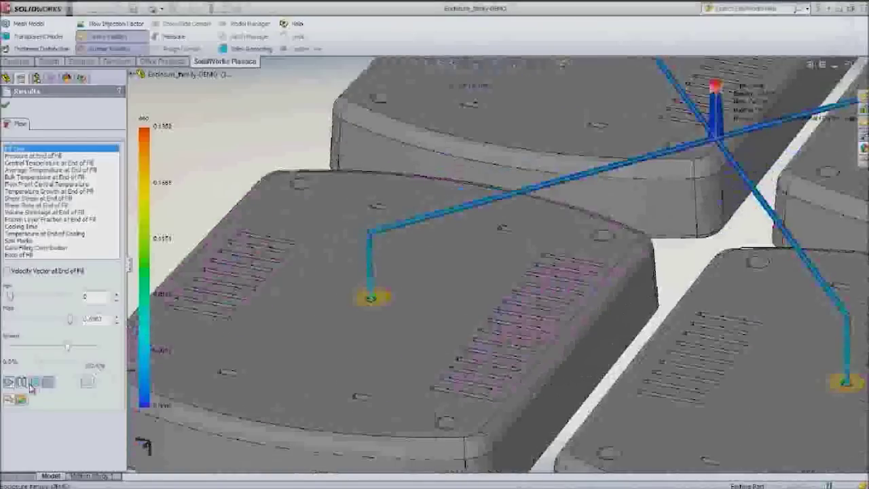
pyautogui.click(8, 108)
pyautogui.click(107, 36)
pyautogui.scroll(3, 229, 180)
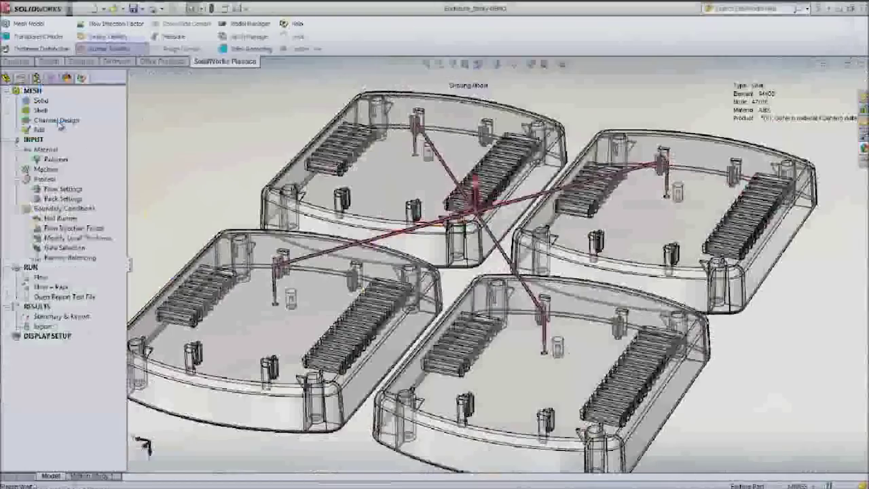
# - In Channel Design, reduce the line mesh size and apply a circular channel to the central sprue with start and end diameters of 4
pyautogui.doubleClick(57, 120)
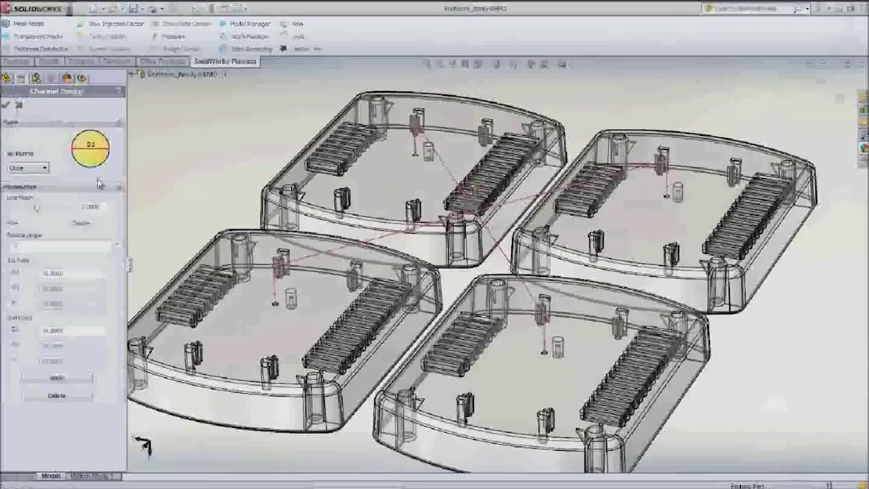
pyautogui.moveTo(37, 208); pyautogui.dragTo(13, 208)
pyautogui.moveTo(66, 274); pyautogui.dragTo(13, 274)
pyautogui.write('4')
pyautogui.moveTo(67, 331); pyautogui.dragTo(22, 333)
pyautogui.write('4')
pyautogui.click(57, 378)
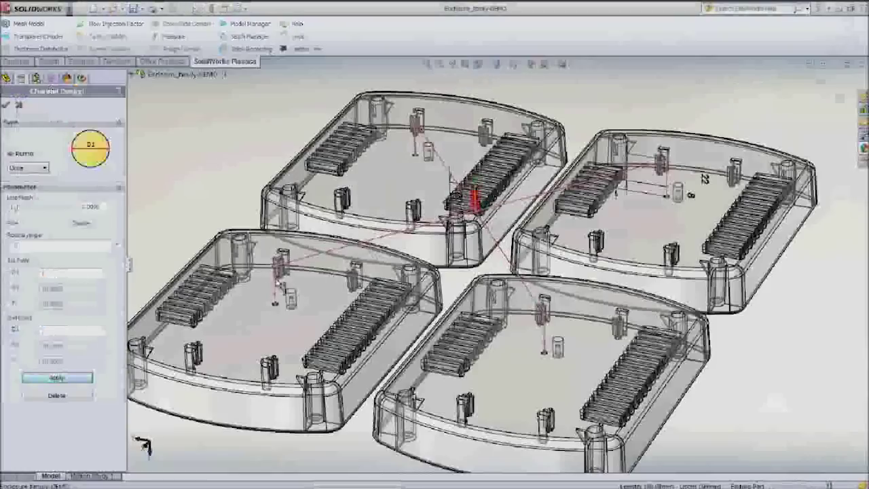
# - Apply circular channels to the four runner branches and the gate segments at the cavities, and accept the channel design
pyautogui.click(416, 134)
pyautogui.click(666, 178)
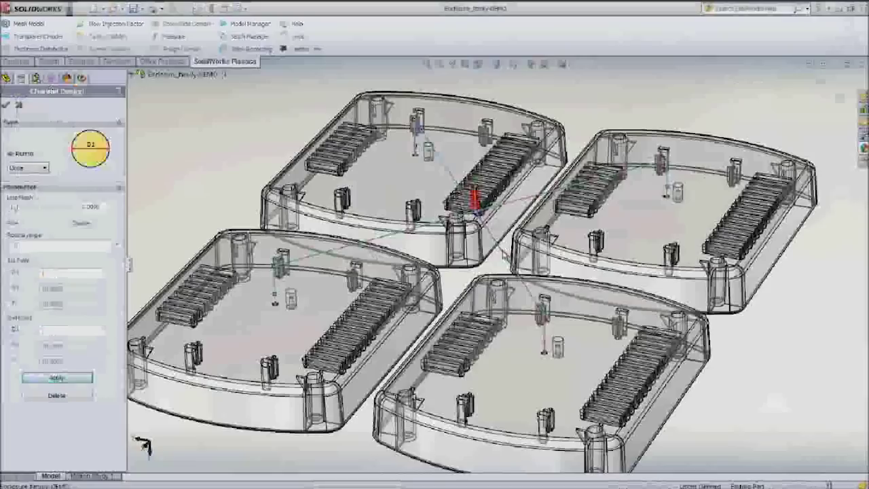
pyautogui.click(56, 377)
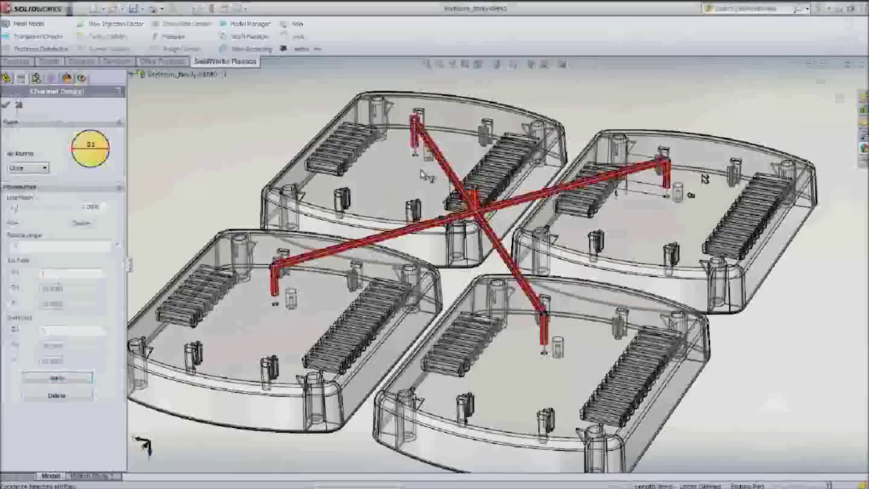
pyautogui.click(57, 377)
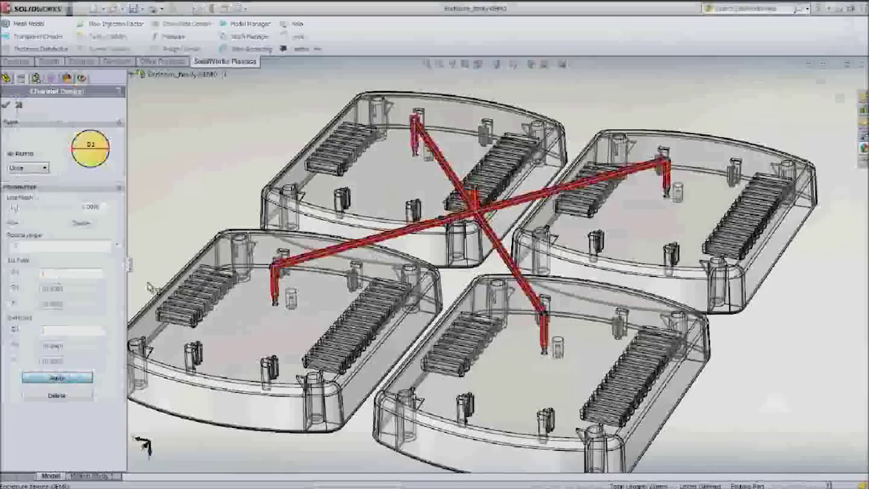
pyautogui.click(7, 106)
# - Animate the Fill Time result for the redesigned four-cavity runner system, then close the results and hide the cavities
pyautogui.doubleClick(45, 317)
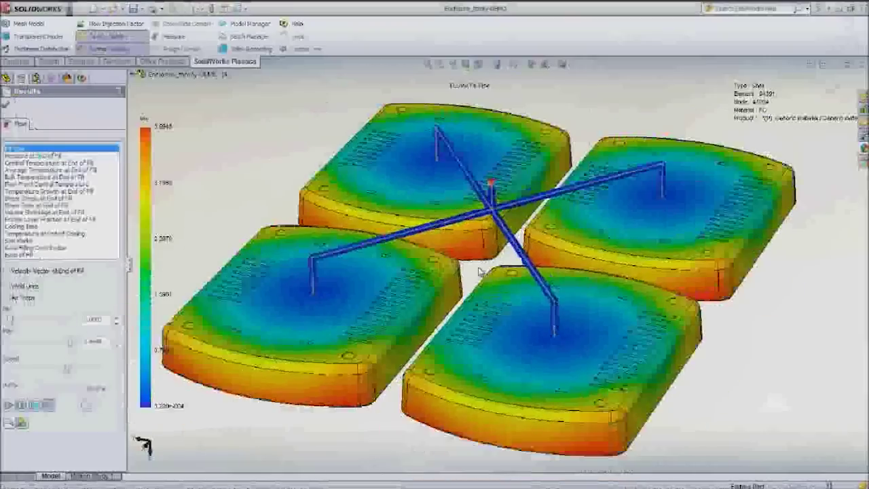
pyautogui.click(10, 406)
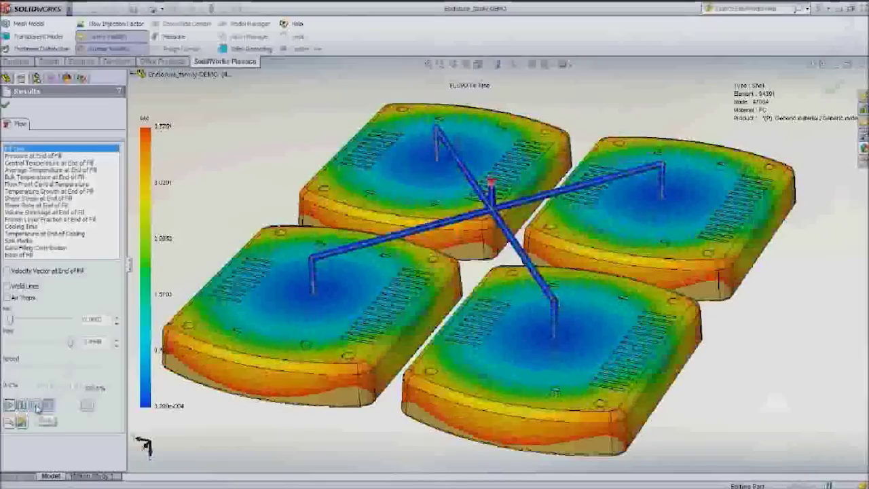
pyautogui.click(7, 105)
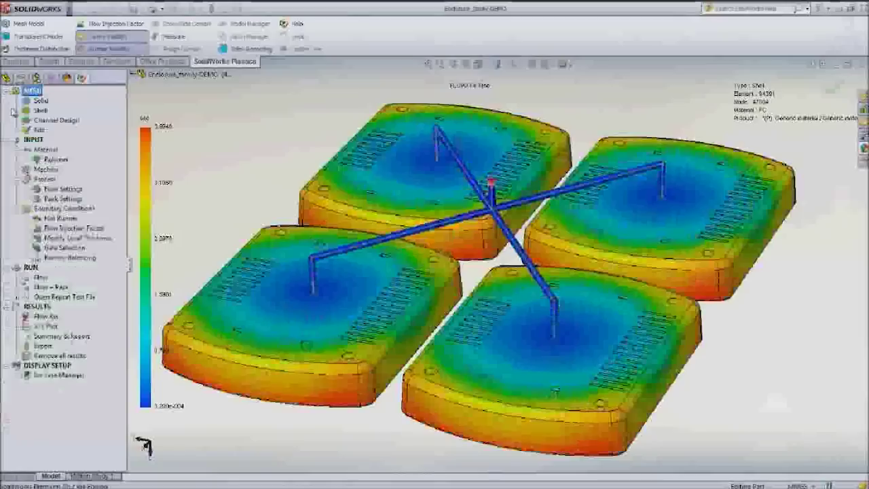
pyautogui.click(112, 37)
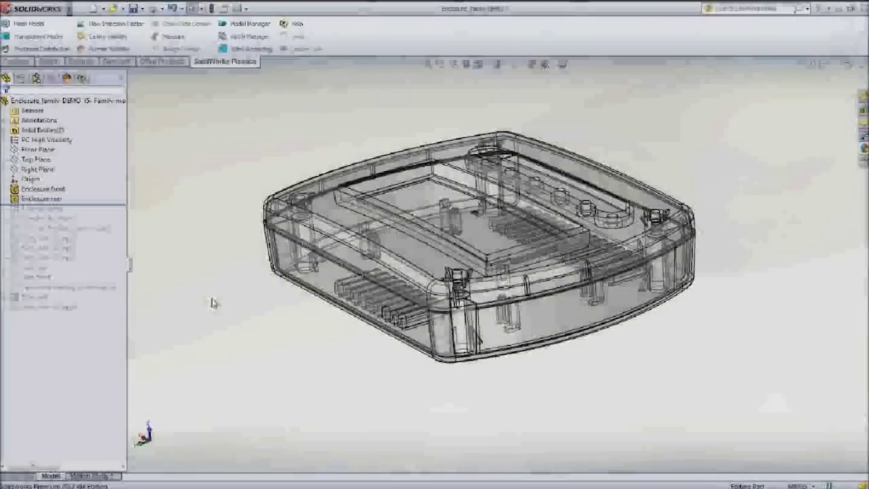
# - Roll the feature history forward past the family mold feeding system layout
pyautogui.moveTo(312, 371); pyautogui.dragTo(335, 376, button='middle')
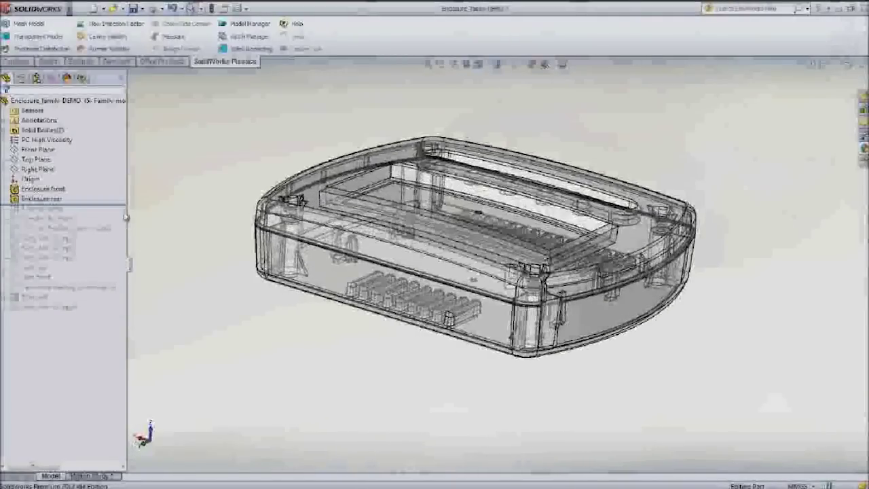
pyautogui.moveTo(126, 205); pyautogui.dragTo(122, 313)
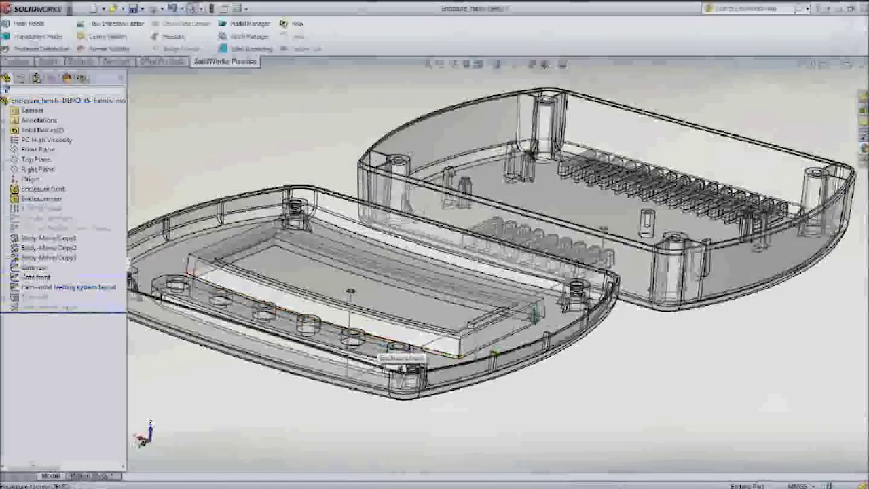
pyautogui.moveTo(531, 313); pyautogui.dragTo(497, 260, button='middle')
pyautogui.scroll(-2, 512, 266)
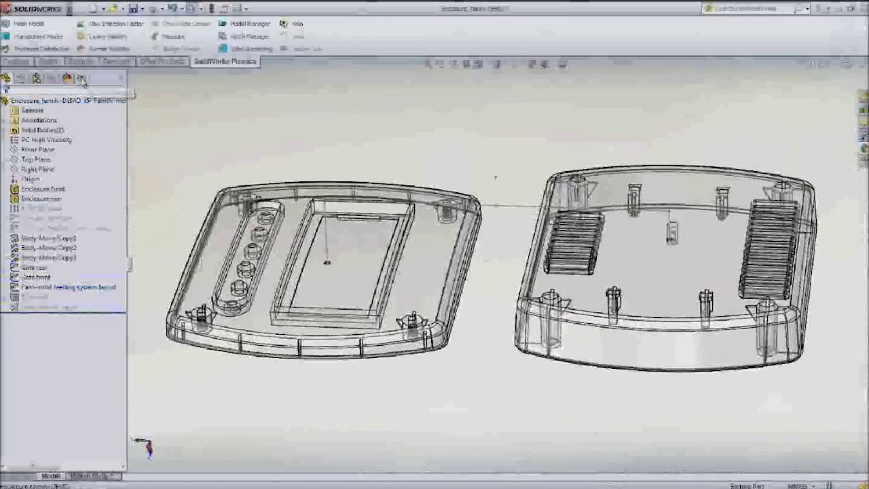
# - In Channel Design, minimise the line mesh size and apply a tapered circular channel to the family mold sprue, from diameter 3 to 5
pyautogui.click(83, 81)
pyautogui.click(82, 78)
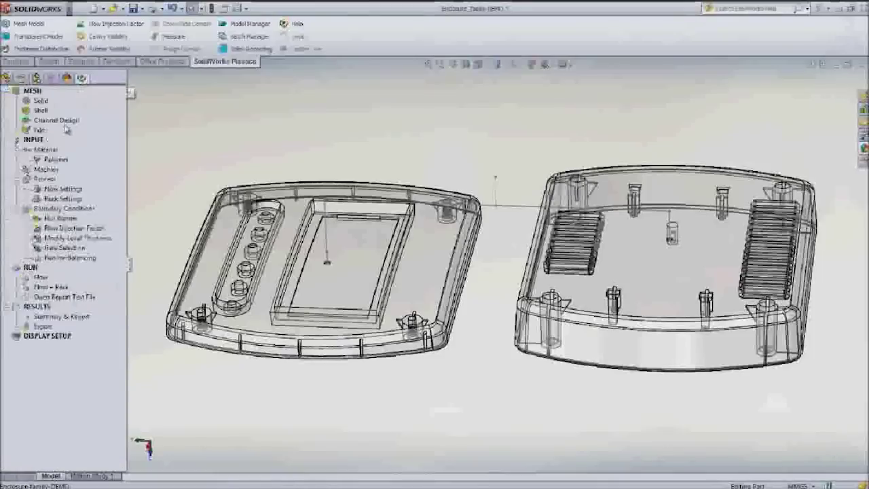
pyautogui.click(59, 121)
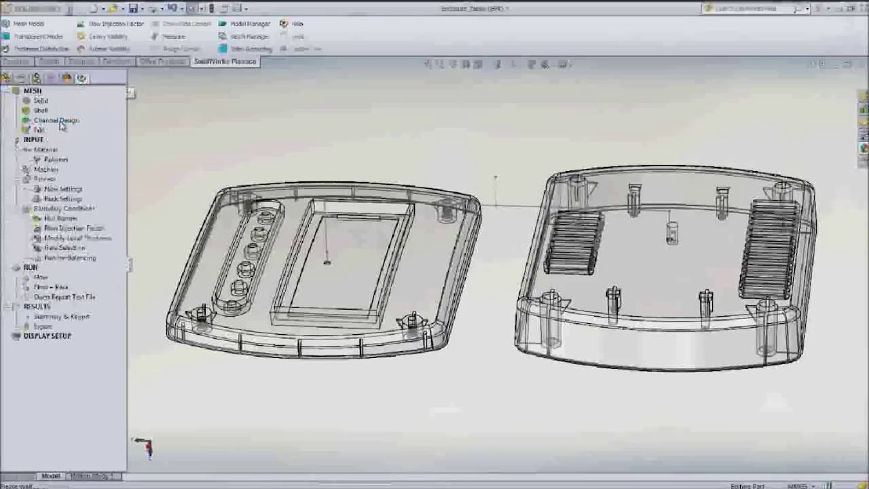
pyautogui.moveTo(39, 210); pyautogui.dragTo(8, 213)
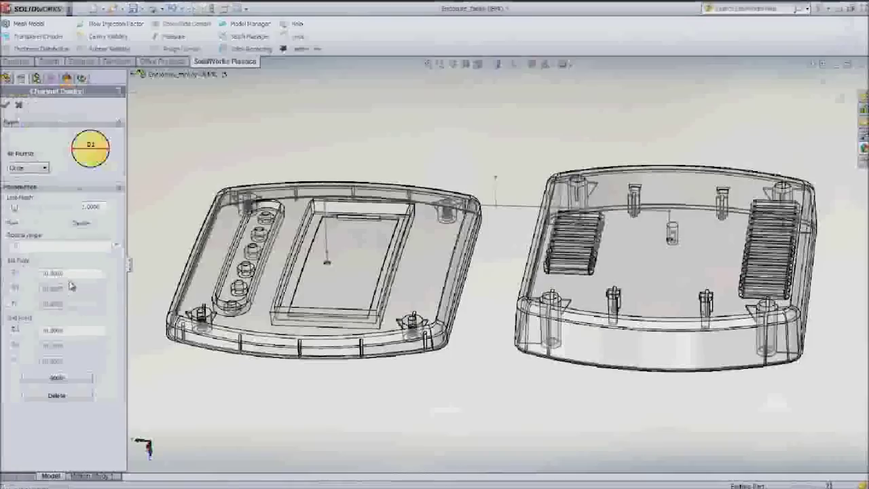
pyautogui.doubleClick(67, 274)
pyautogui.write('3')
pyautogui.doubleClick(66, 330)
pyautogui.write('5')
pyautogui.click(496, 193)
pyautogui.click(58, 378)
# - Apply circular channels to the family mold's runners and gate segments, and accept the channel design
pyautogui.click(669, 231)
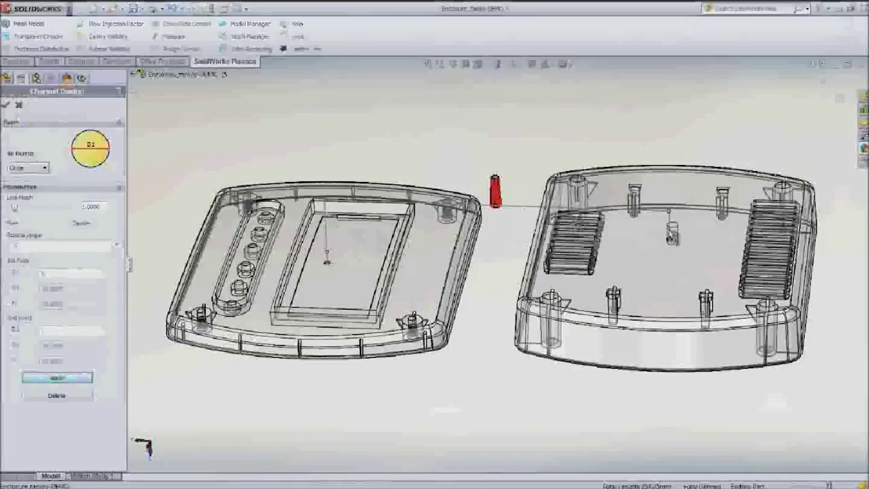
pyautogui.click(58, 376)
pyautogui.click(7, 107)
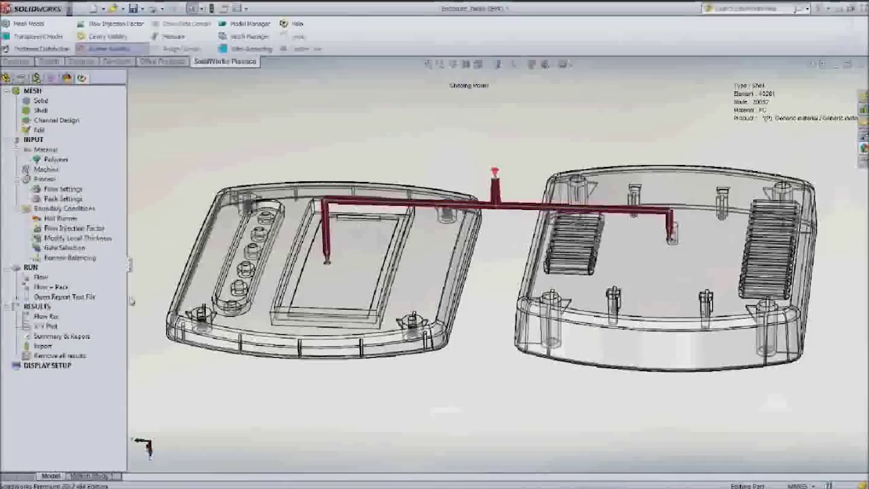
# - Animate the family mold's Fill Time result, examine how both enclosure halves fill, and close the results
pyautogui.doubleClick(52, 321)
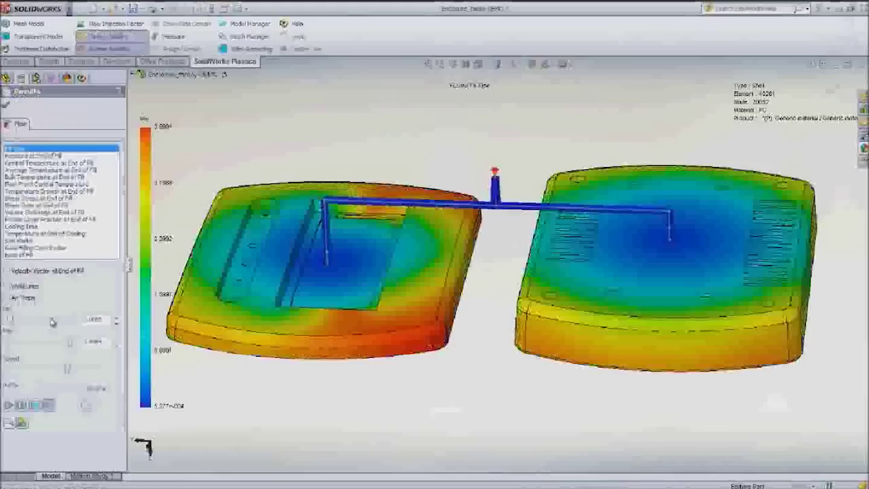
pyautogui.click(9, 406)
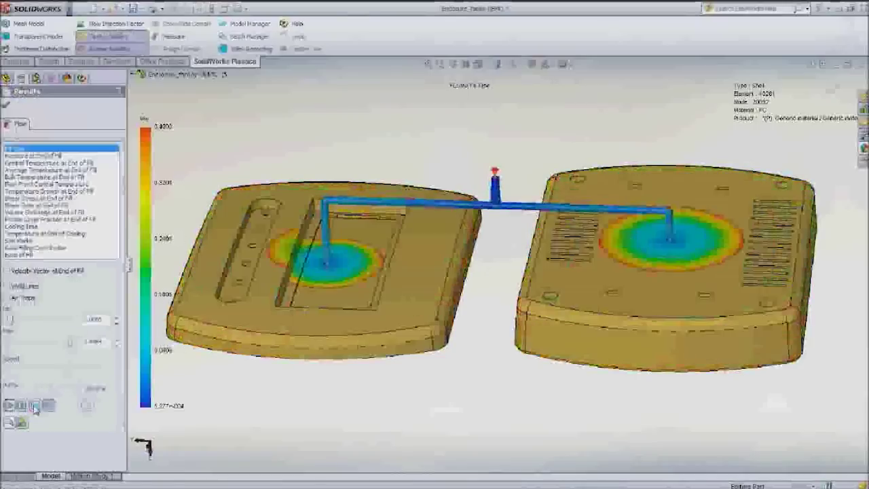
pyautogui.moveTo(535, 205); pyautogui.dragTo(501, 306, button='middle')
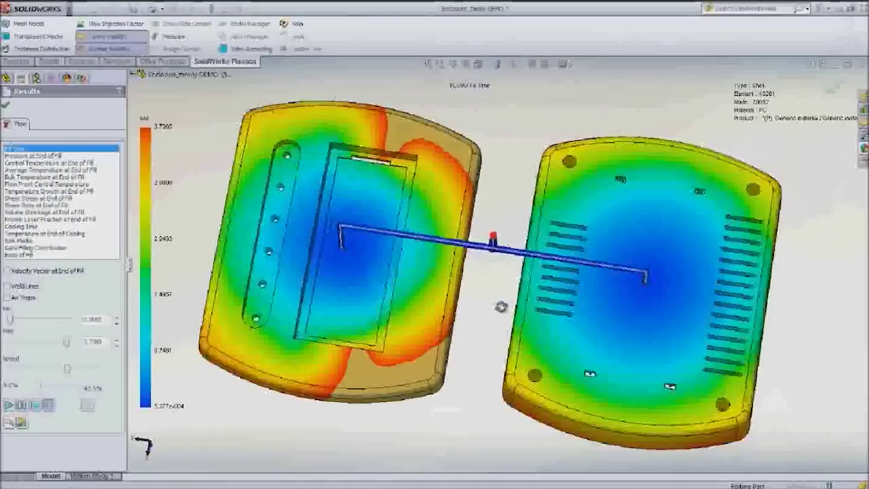
pyautogui.moveTo(501, 307); pyautogui.dragTo(502, 226, button='middle')
pyautogui.click(5, 104)
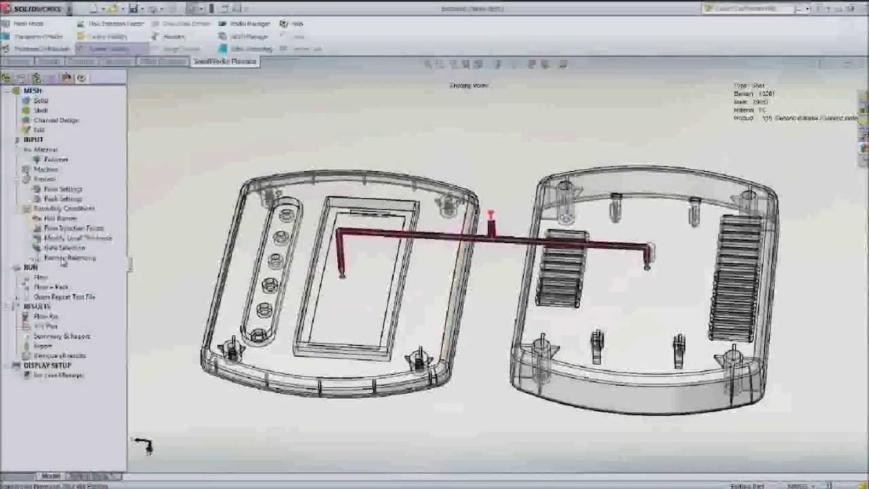
# - Set the diameter limits for Runner Balancing on the family mold and start the runner-balancing analysis
pyautogui.doubleClick(62, 259)
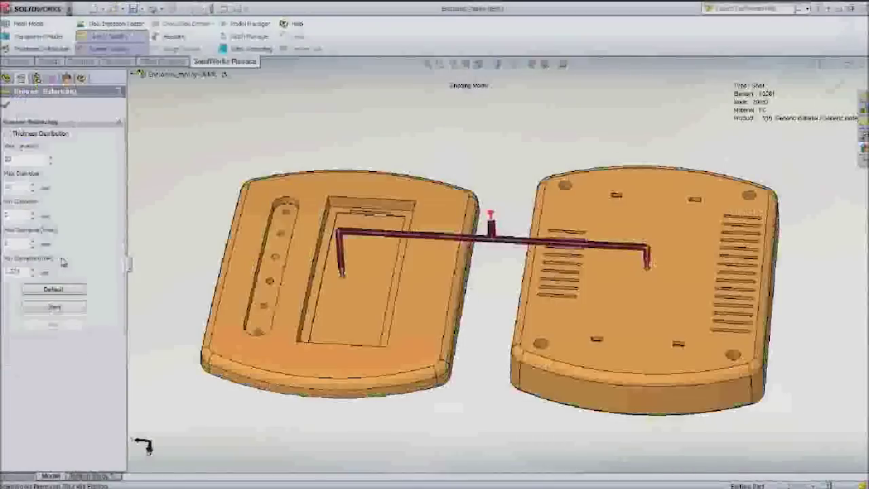
pyautogui.moveTo(126, 273); pyautogui.dragTo(170, 273)
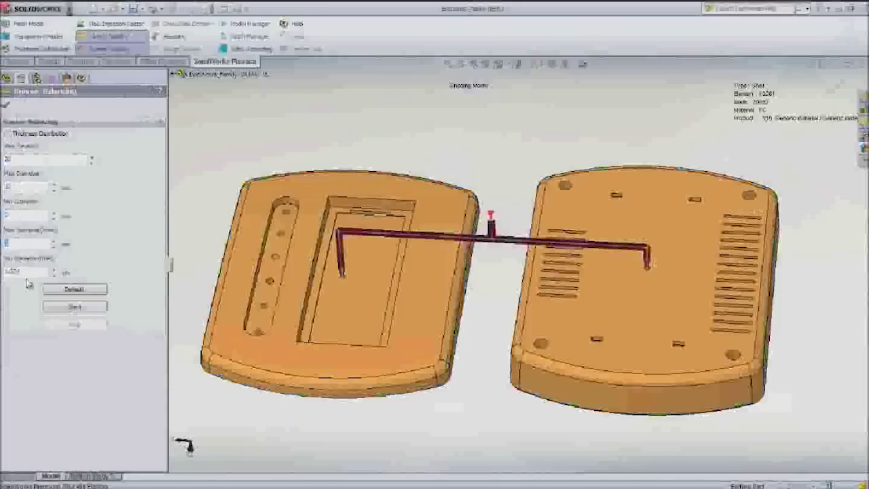
pyautogui.press('Tab')
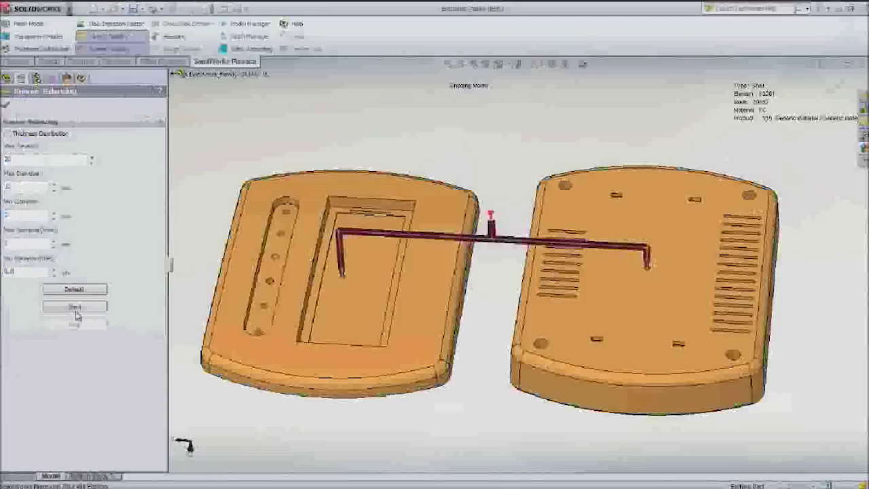
pyautogui.click(75, 308)
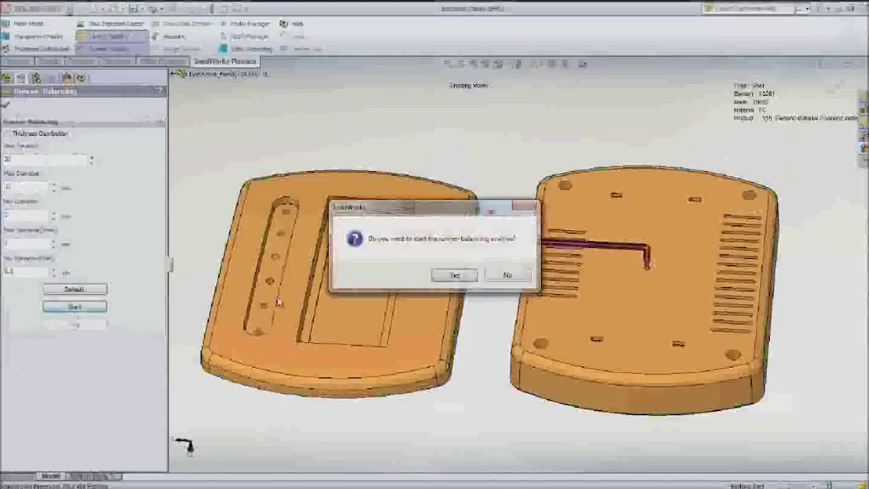
pyautogui.click(454, 275)
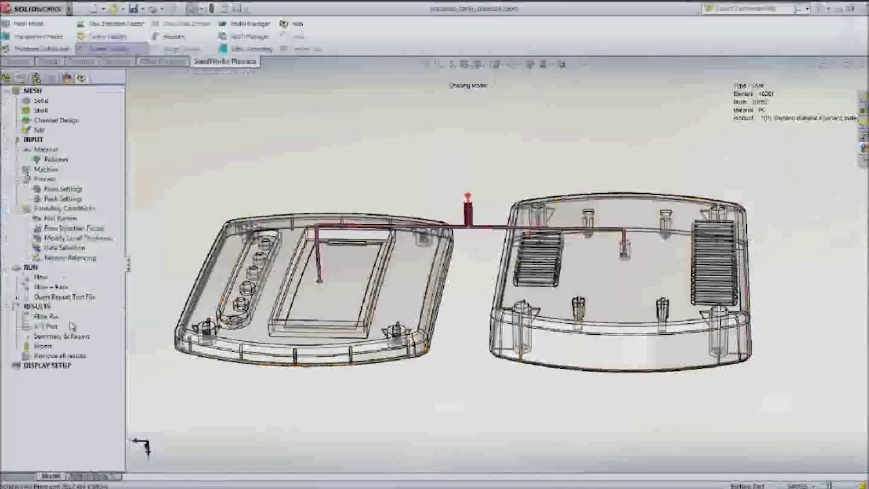
# - Open the balanced family mold's flow results and animate Fill Time to examine how both enclosure halves fill
pyautogui.doubleClick(48, 318)
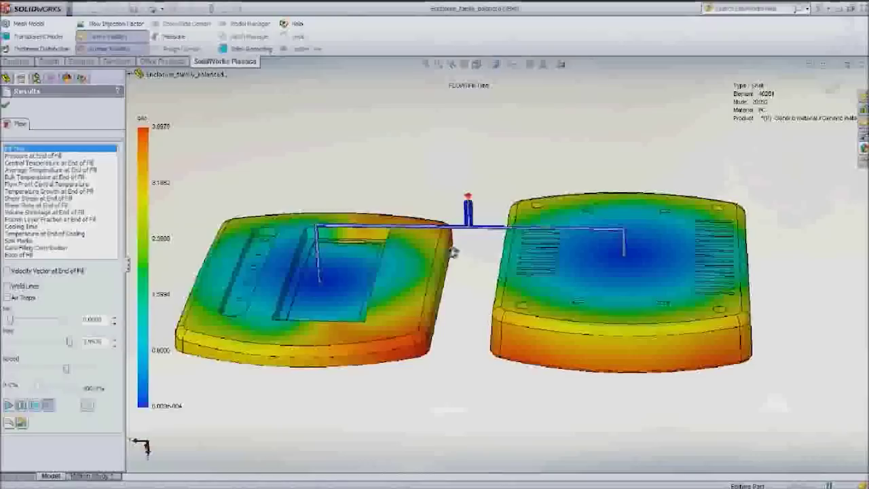
pyautogui.click(9, 405)
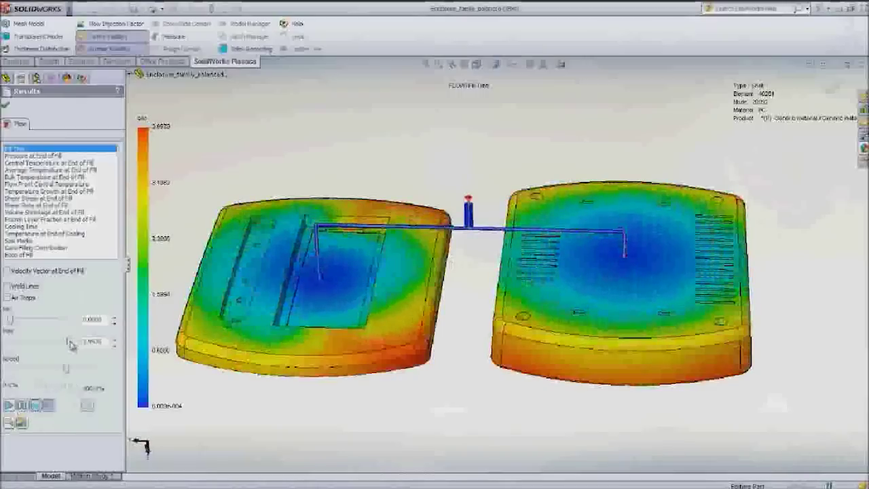
pyautogui.moveTo(458, 385); pyautogui.dragTo(484, 346, button='middle')
pyautogui.click(38, 407)
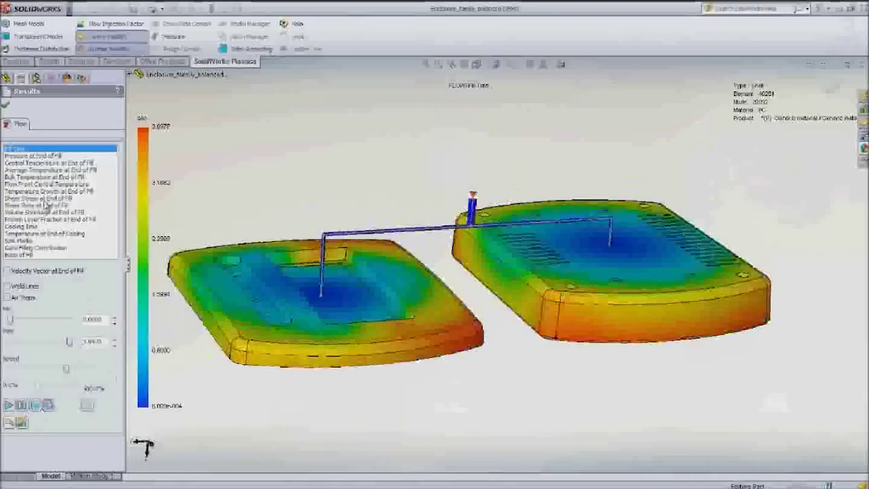
# - Examine the balanced family mold's Pressure at End of Fill, Cooling Time and Ease of Fill results on both halves
pyautogui.click(36, 156)
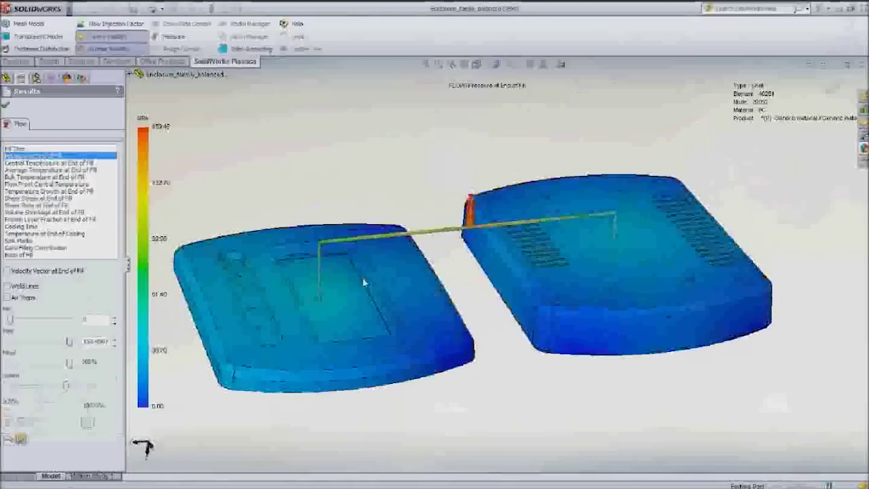
pyautogui.click(32, 227)
pyautogui.moveTo(466, 297); pyautogui.dragTo(466, 279, button='middle')
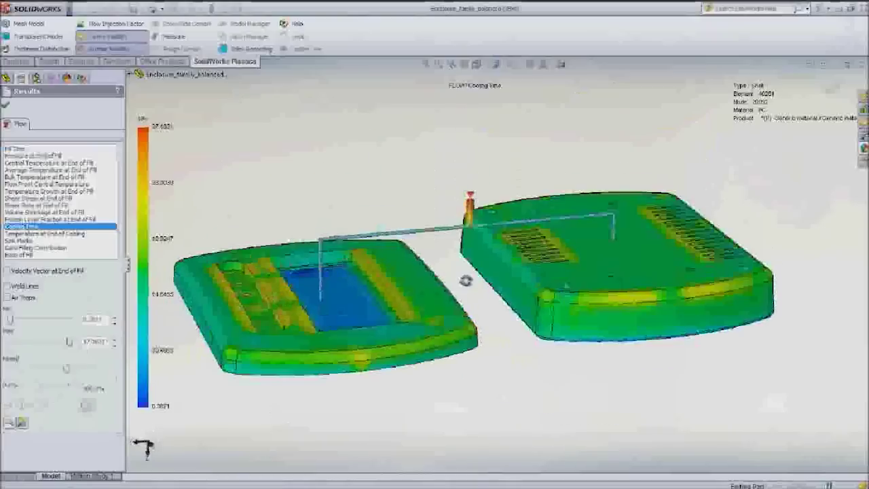
pyautogui.click(26, 255)
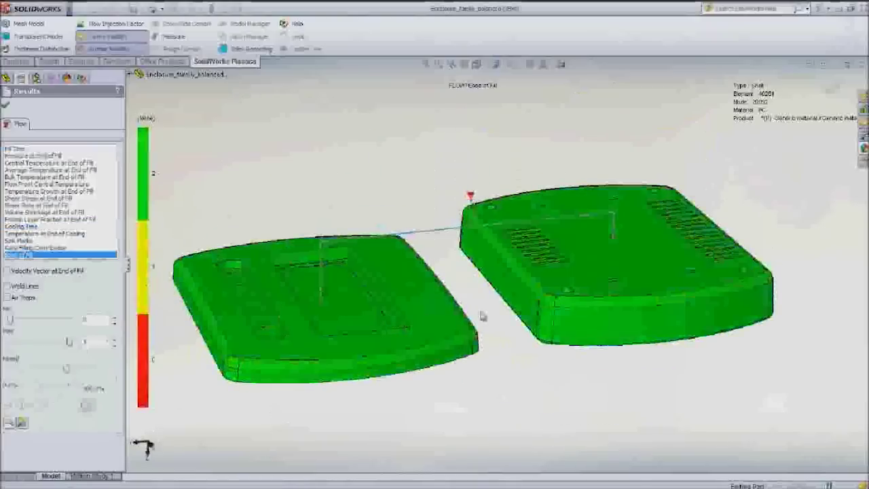
pyautogui.moveTo(482, 316); pyautogui.dragTo(437, 300, button='middle')
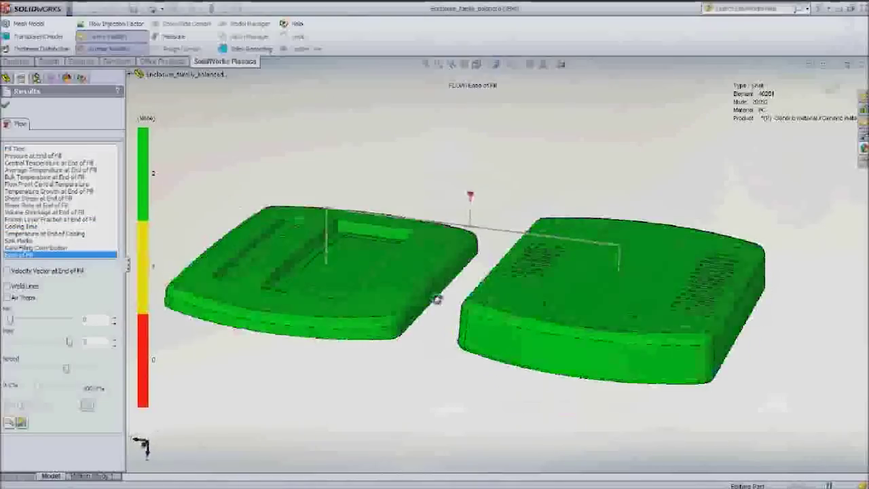